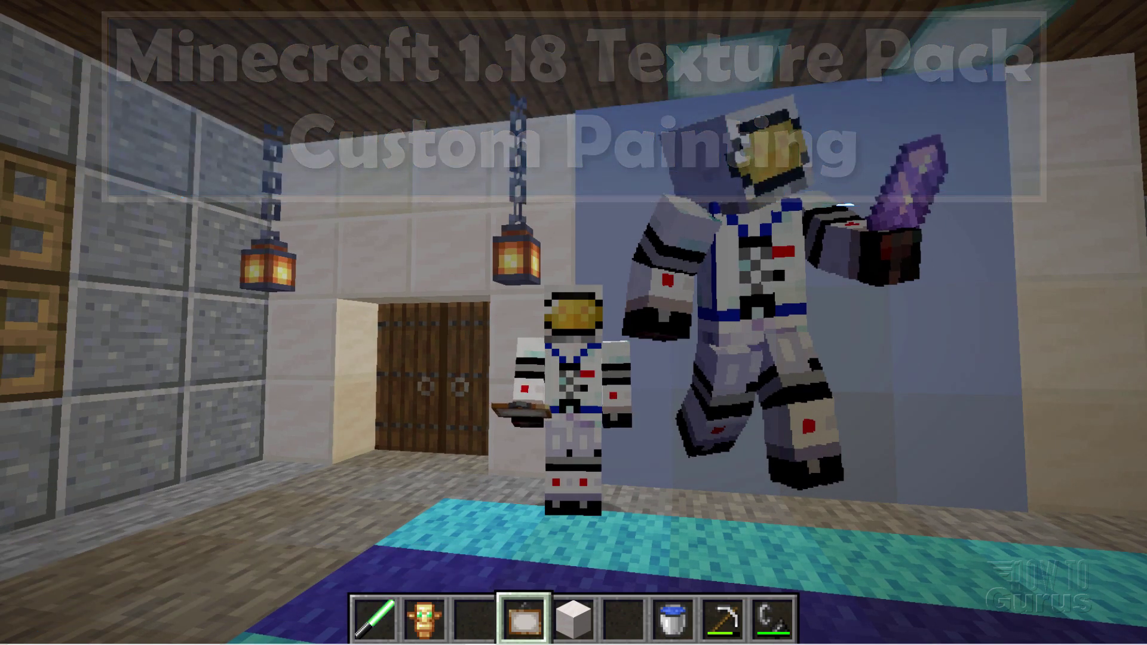
Step: Walk the player forward toward the large spacesuit painting on the wall
{"action": "key", "text": "w"}
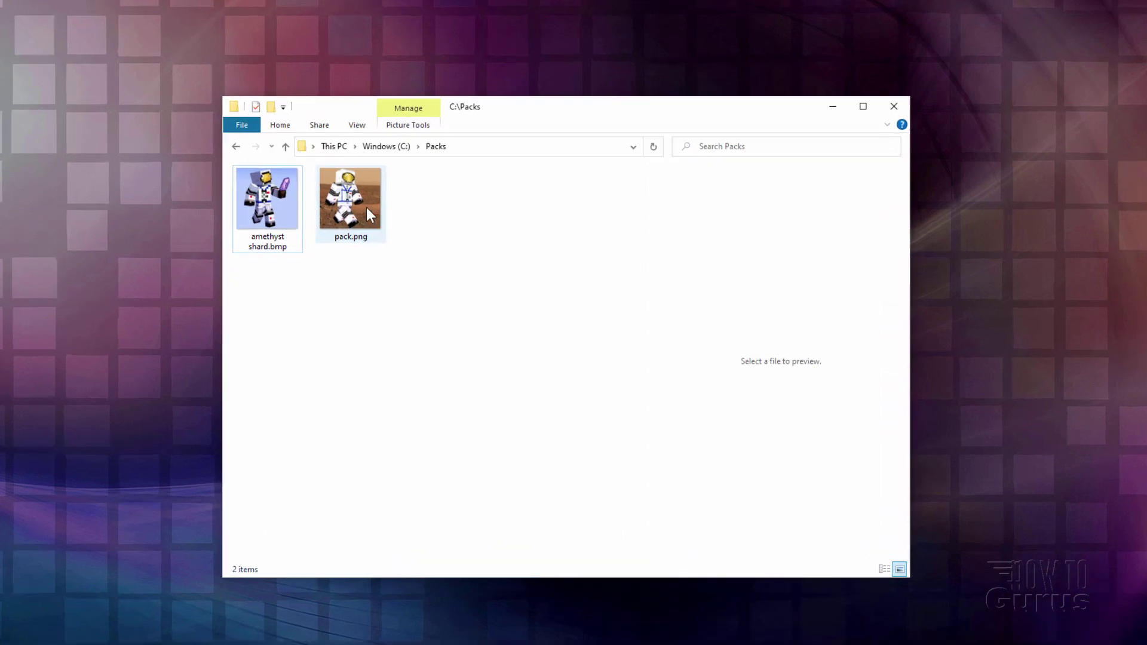
Step: Show the spacesuit image pack.png from C:\Packs in the preview pane
{"action": "left_click", "coordinate": [396, 235]}
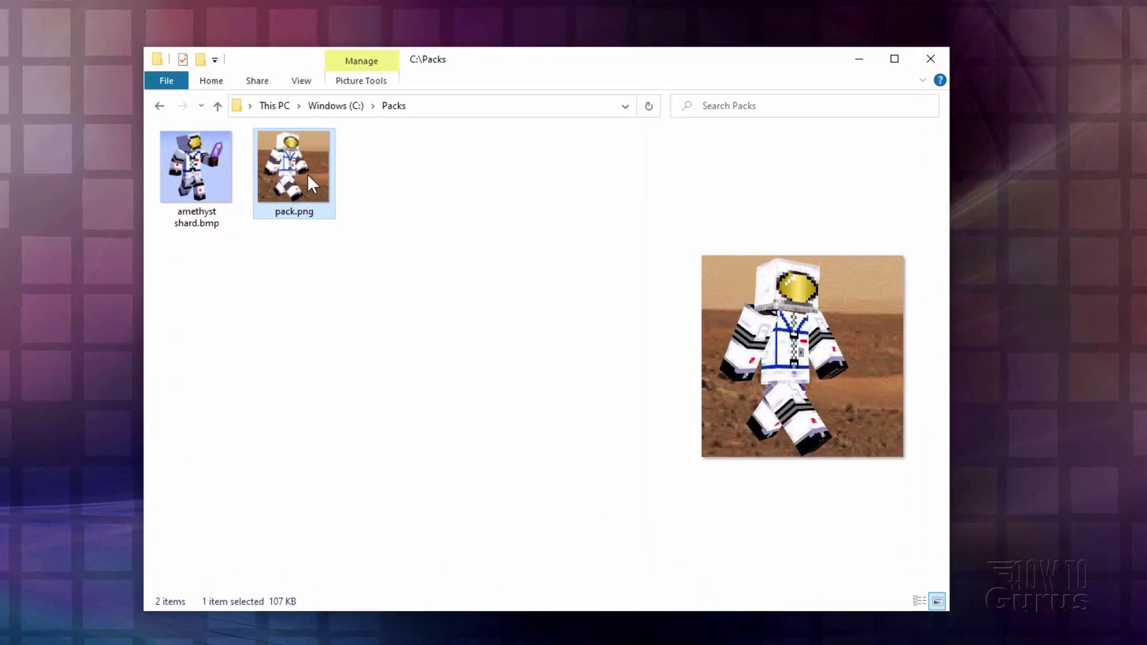
{"action": "mouse_move", "coordinate": [279, 167]}
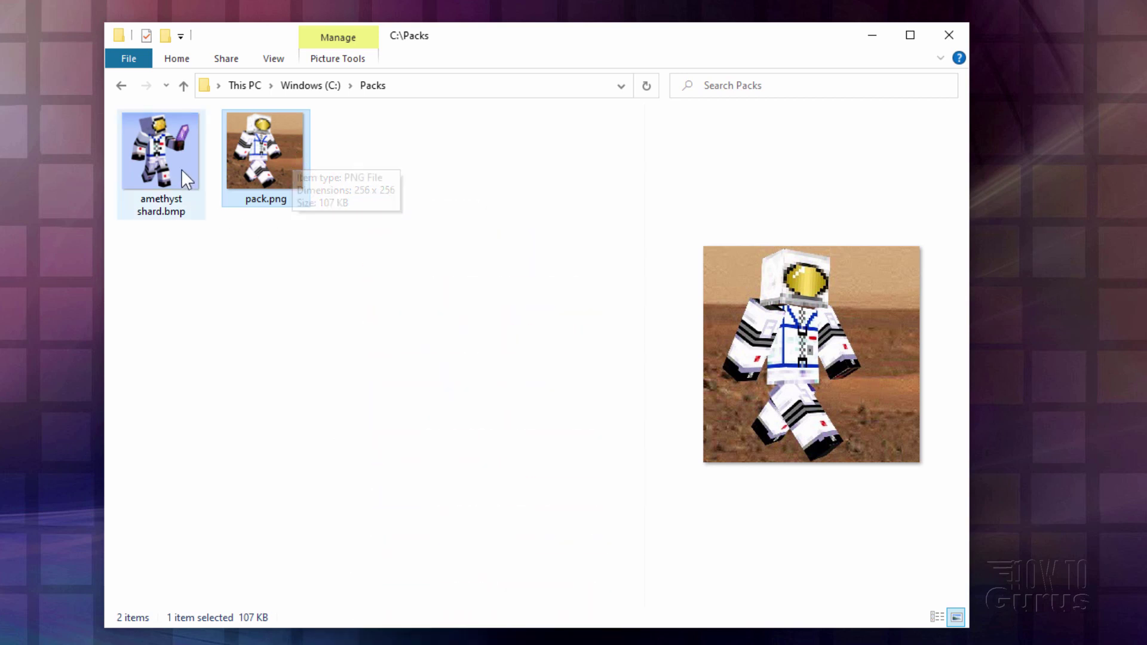
{"action": "mouse_move", "coordinate": [177, 165]}
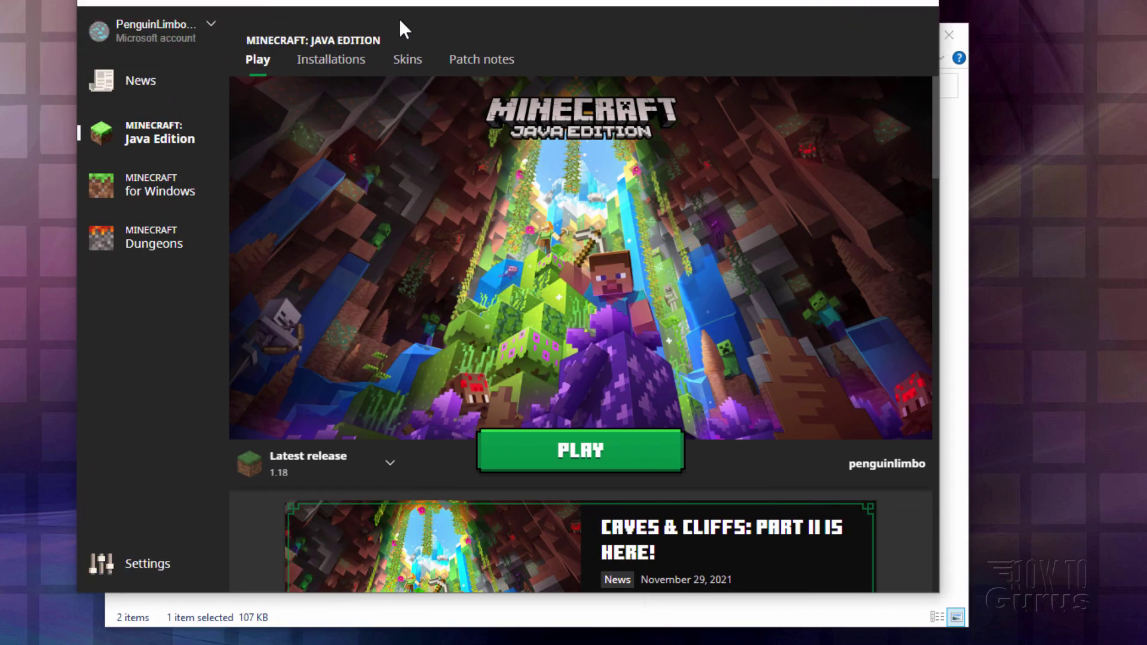
Step: Show the launcher's Installations page listing Latest release 1.18
{"action": "left_click", "coordinate": [341, 64]}
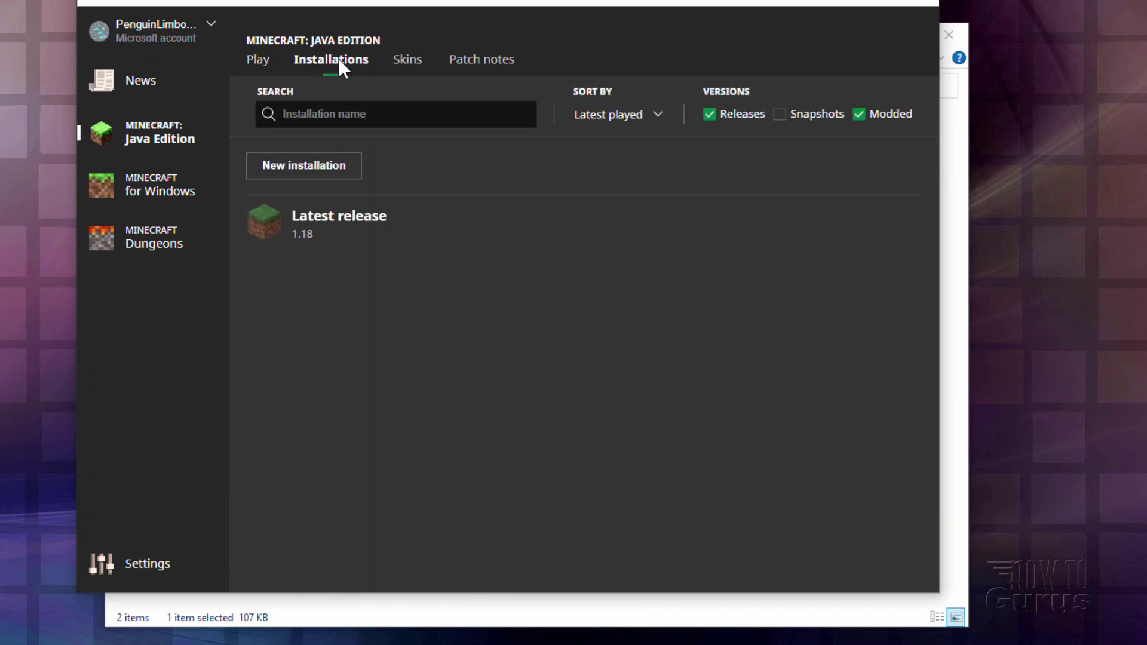
{"action": "mouse_move", "coordinate": [428, 225]}
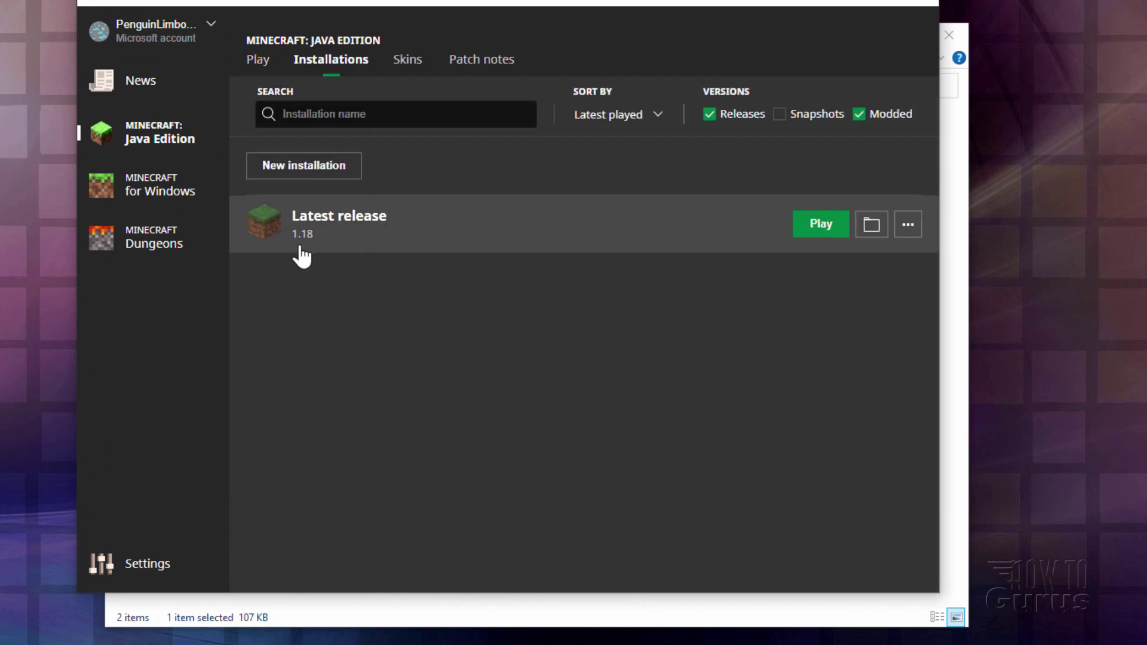
Step: Open .minecraft\versions\1.18 from the installation folder and show file name extensions
{"action": "left_click", "coordinate": [880, 230]}
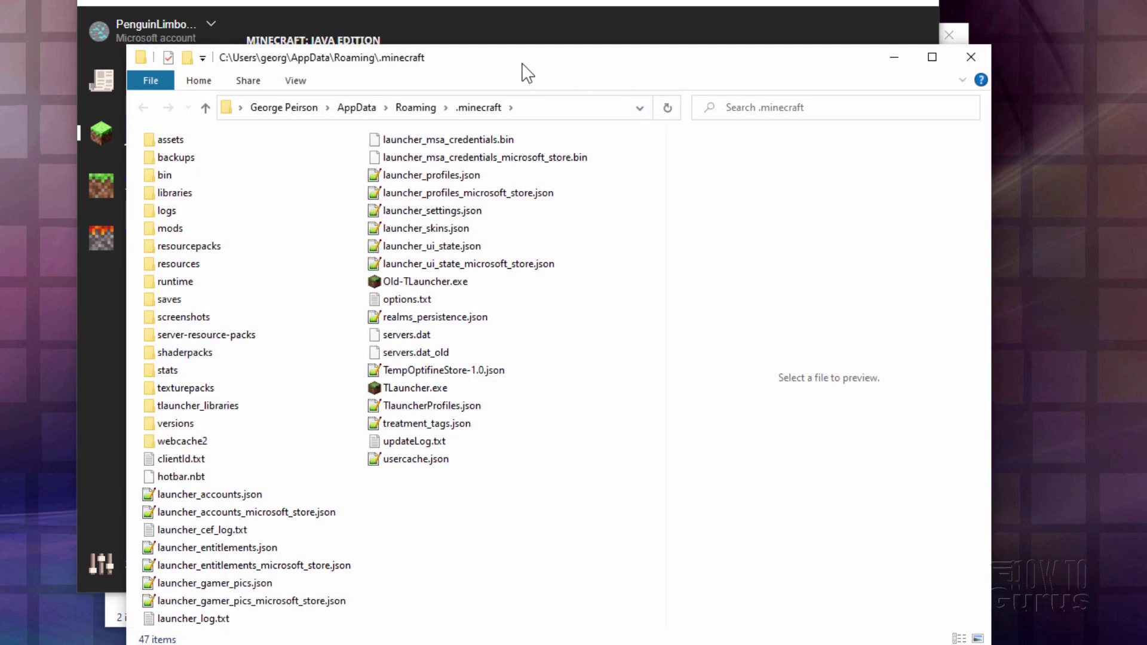
{"action": "left_click_drag", "start_coordinate": [528, 73], "coordinate": [614, 77]}
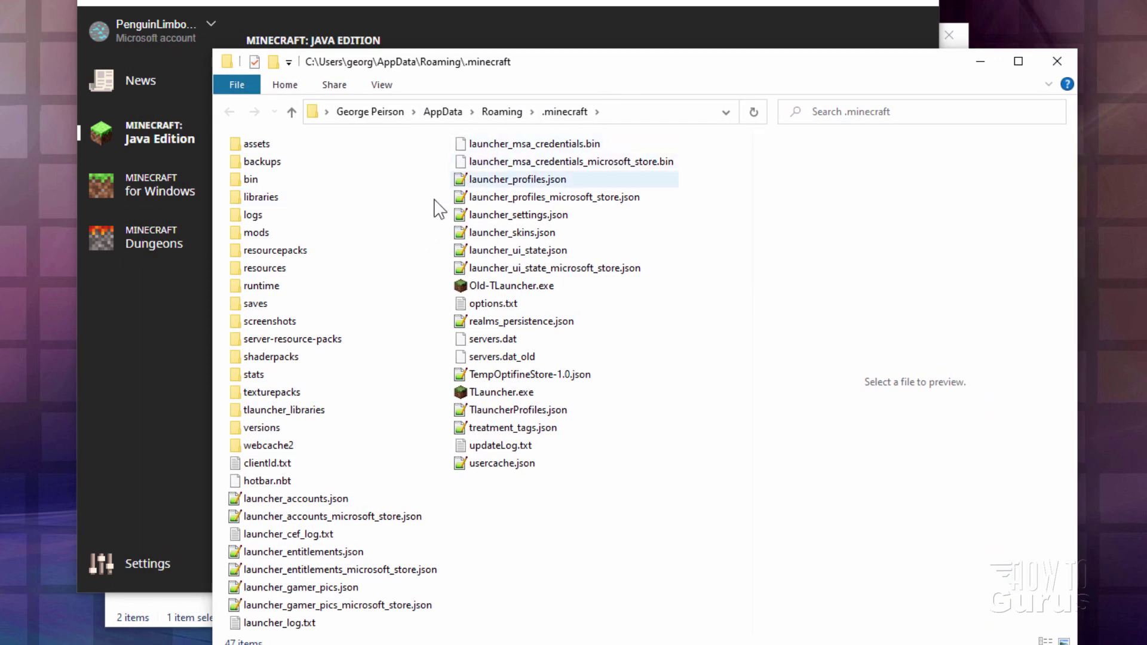
{"action": "double_click", "coordinate": [249, 427]}
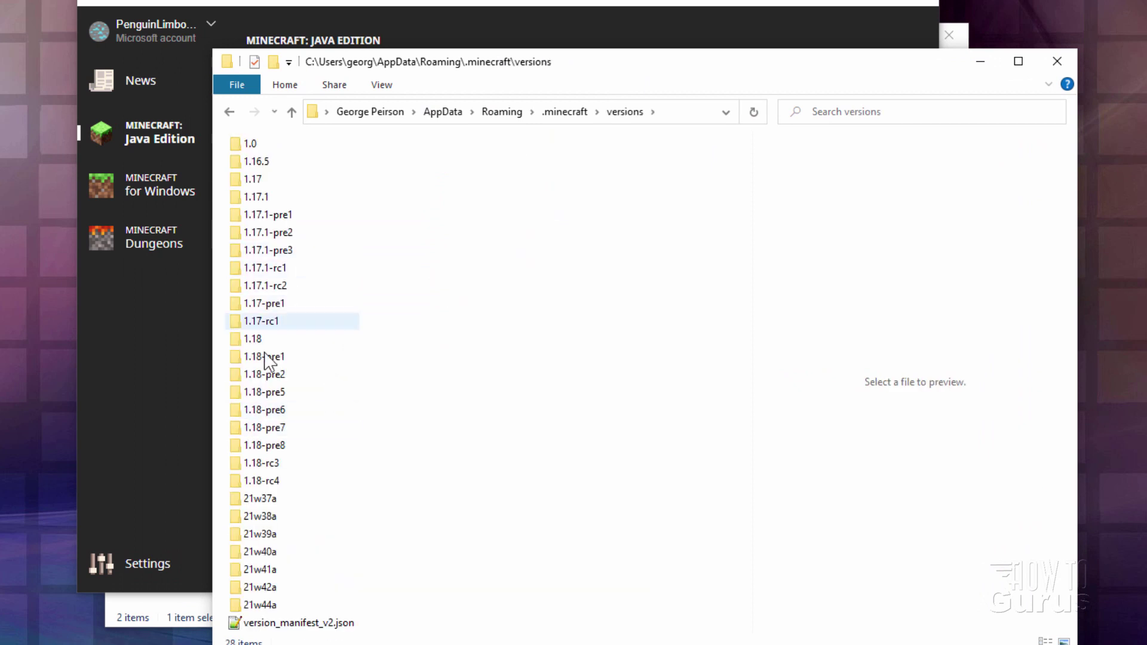
{"action": "left_click", "coordinate": [237, 340]}
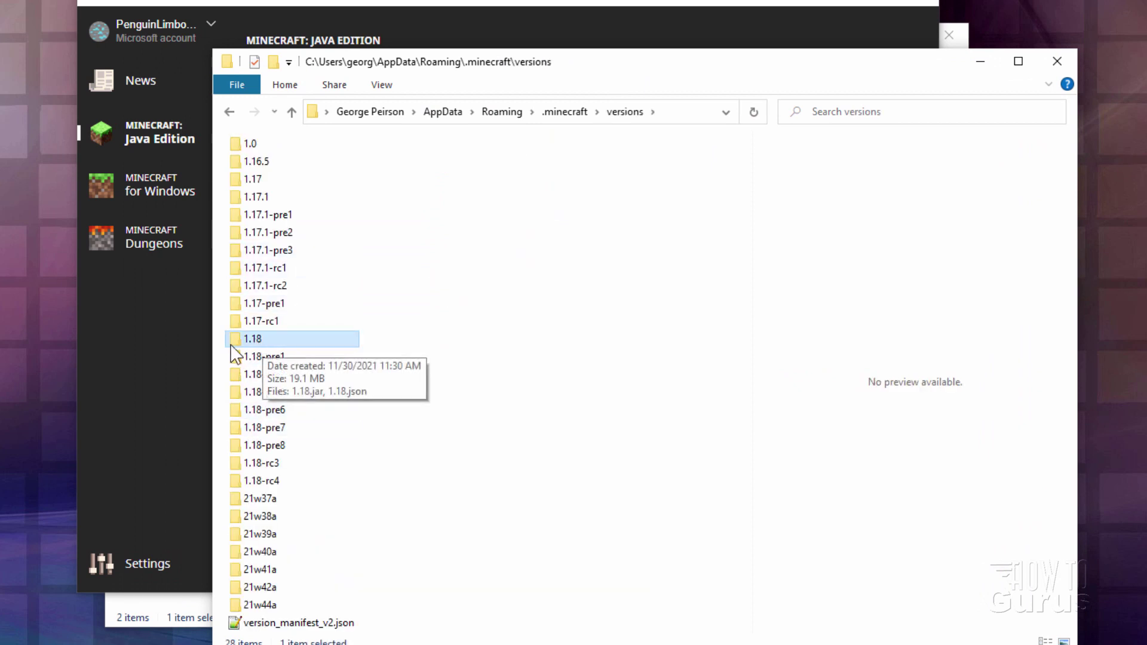
{"action": "double_click", "coordinate": [236, 341]}
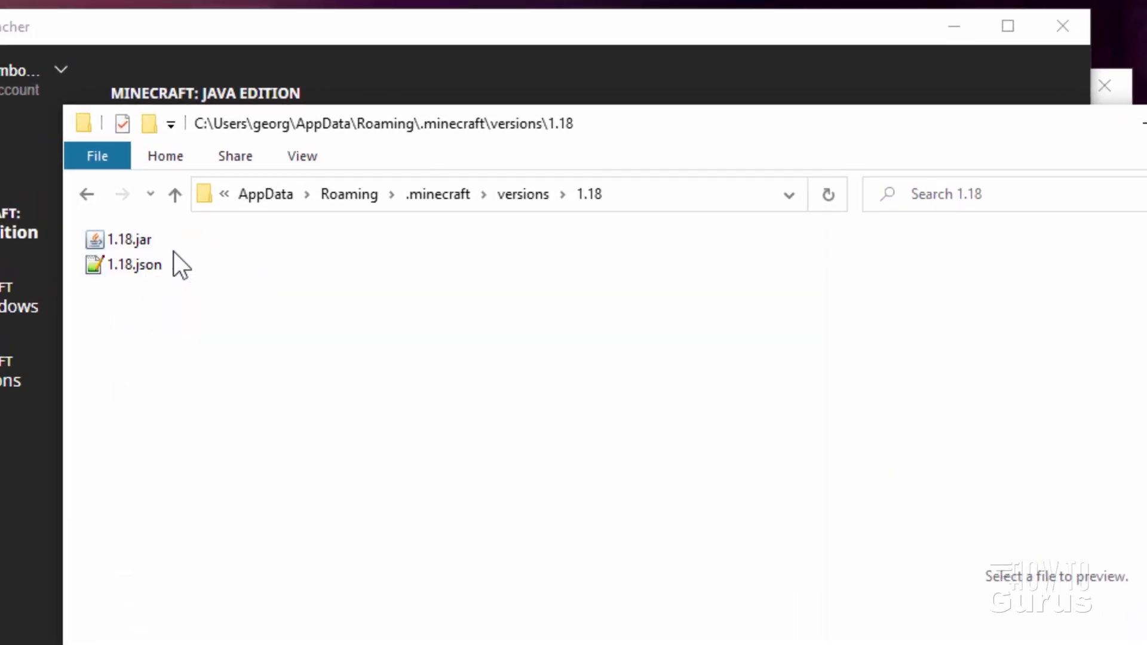
{"action": "left_click", "coordinate": [305, 158]}
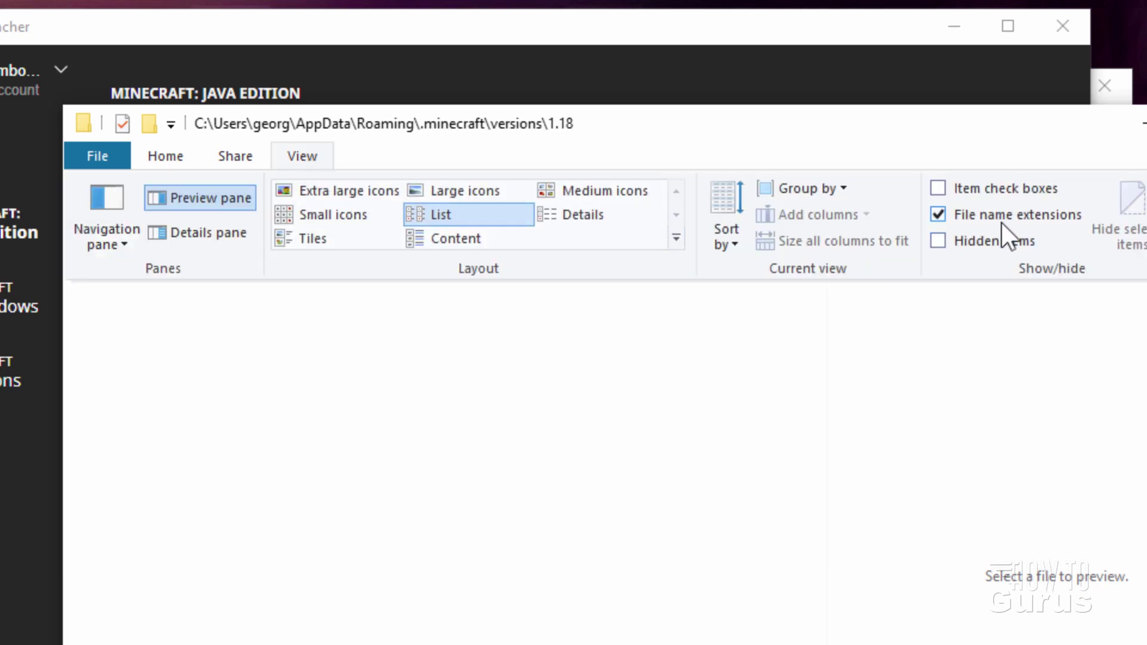
{"action": "left_click", "coordinate": [210, 370]}
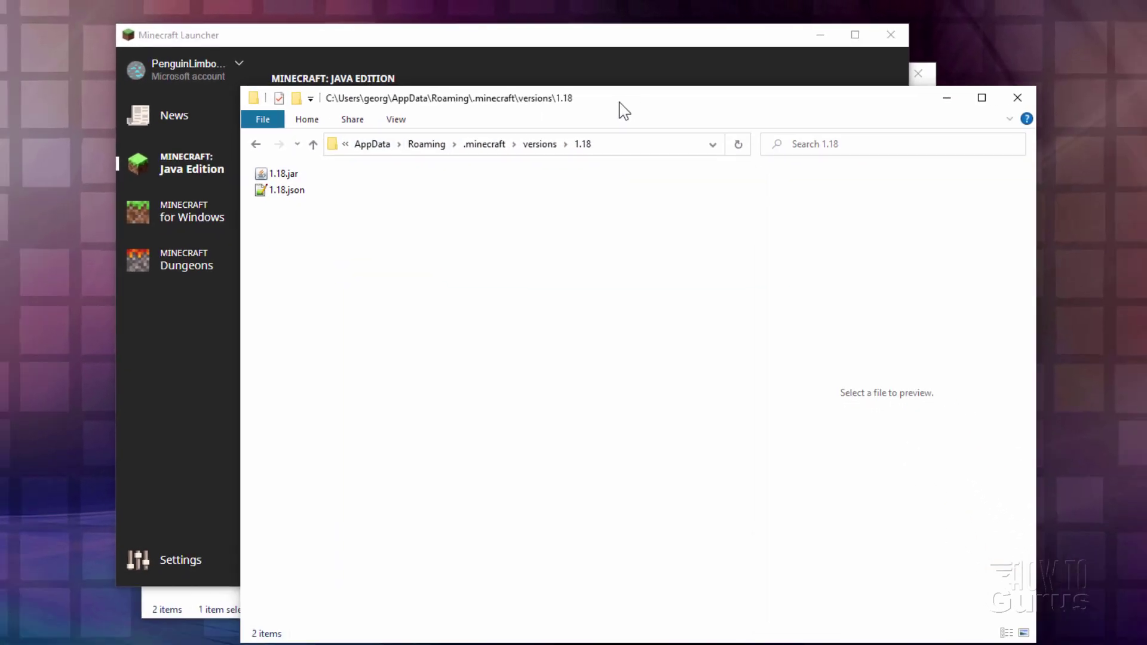
Step: Place the 1.18 folder beside C:\Packs and copy 1.18.jar into Packs
{"action": "left_click_drag", "start_coordinate": [624, 111], "coordinate": [418, 125]}
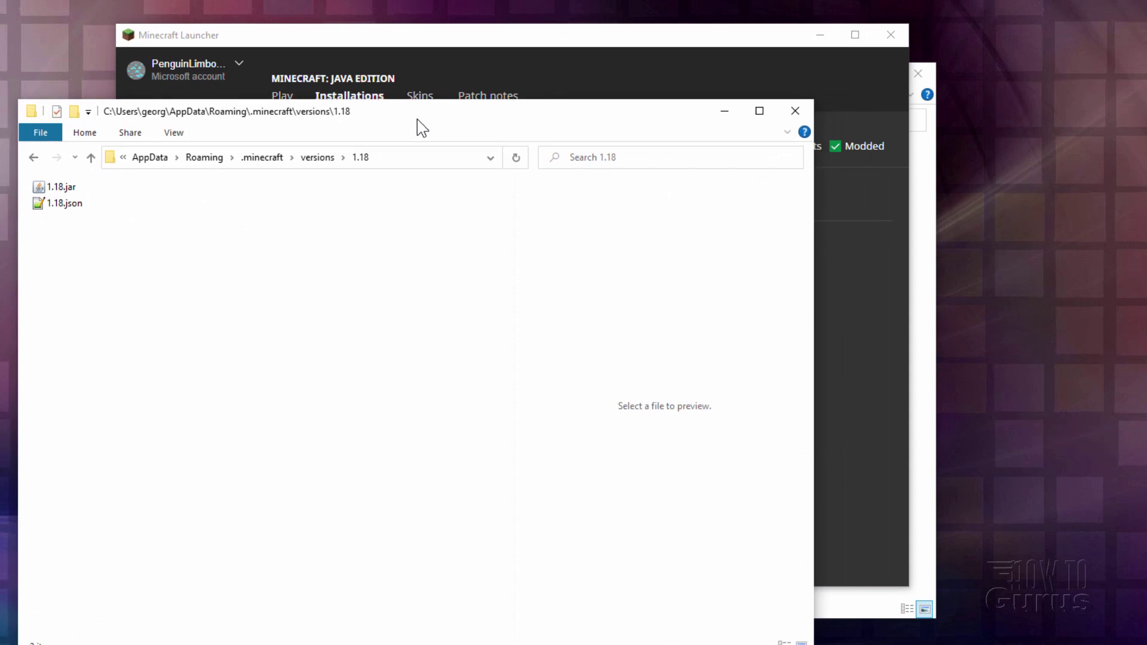
{"action": "left_click", "coordinate": [906, 234]}
{"action": "left_click", "coordinate": [924, 197]}
{"action": "left_click", "coordinate": [71, 323]}
{"action": "left_click_drag", "start_coordinate": [371, 112], "coordinate": [736, 123]}
{"action": "left_click", "coordinate": [407, 203]}
{"action": "left_click_drag", "start_coordinate": [407, 203], "coordinate": [223, 335]}
{"action": "left_click", "coordinate": [250, 343]}
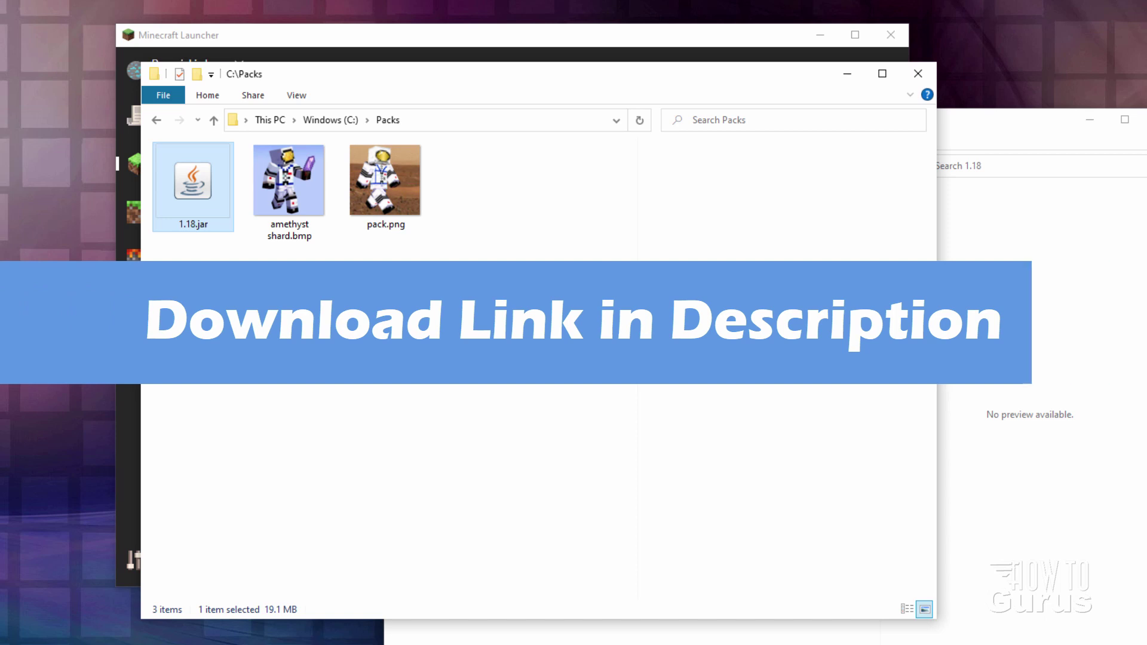
Step: Copy 1.16.5.jar from the 1.16.5 version folder into C:\Packs too
{"action": "left_click", "coordinate": [988, 150]}
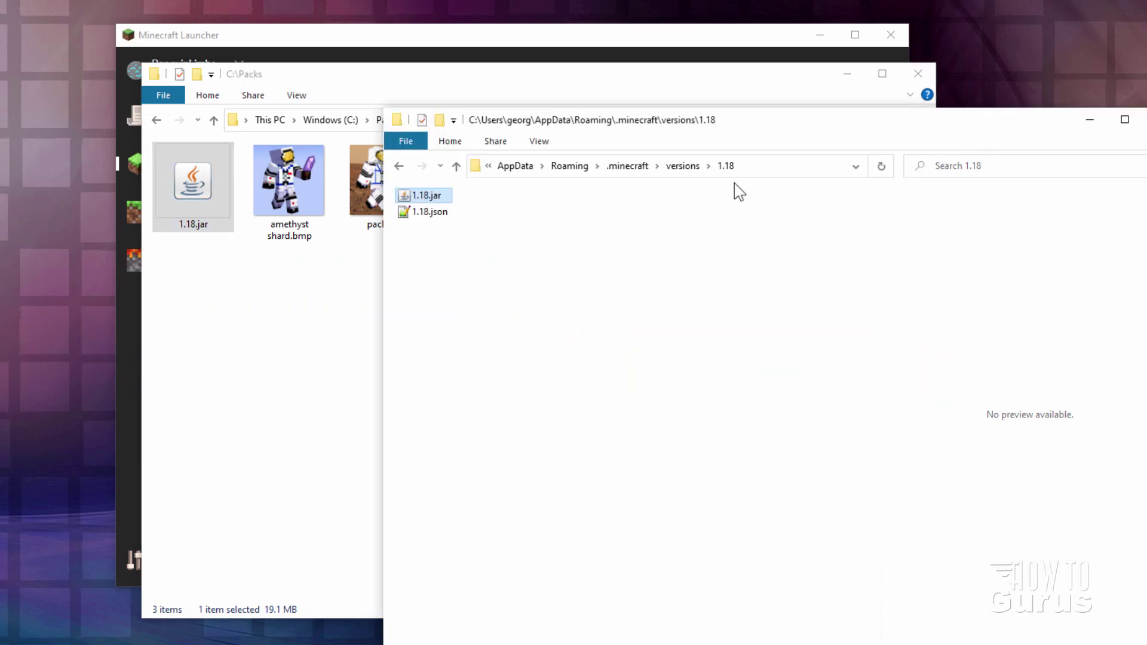
{"action": "left_click", "coordinate": [706, 166]}
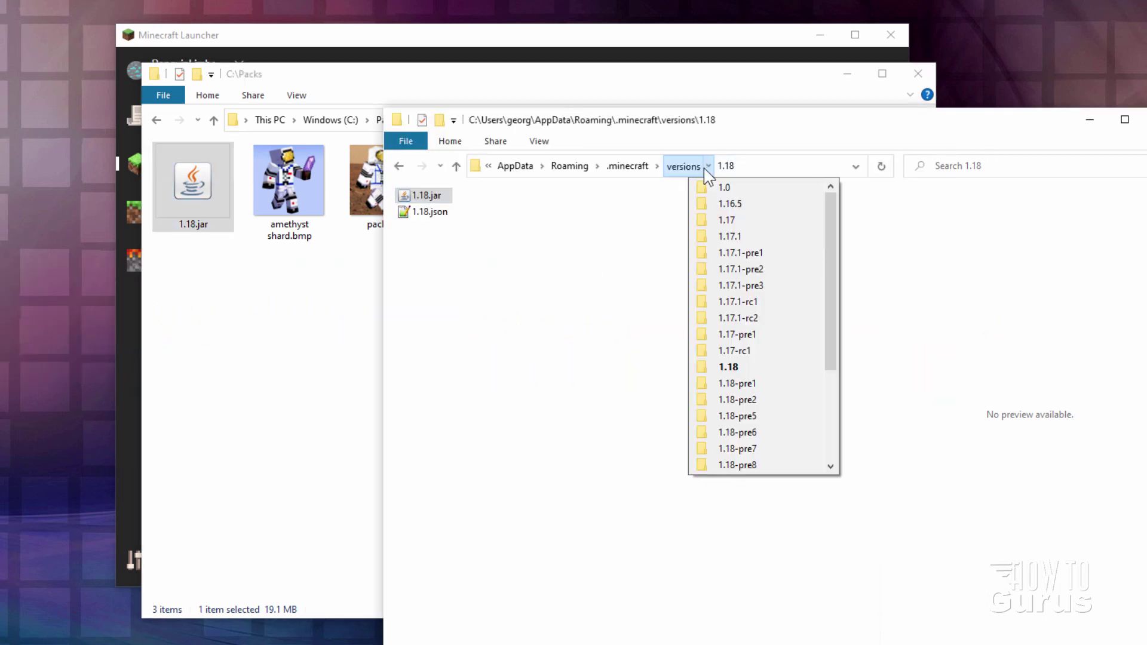
{"action": "left_click", "coordinate": [715, 203]}
{"action": "left_click_drag", "start_coordinate": [419, 195], "coordinate": [234, 344]}
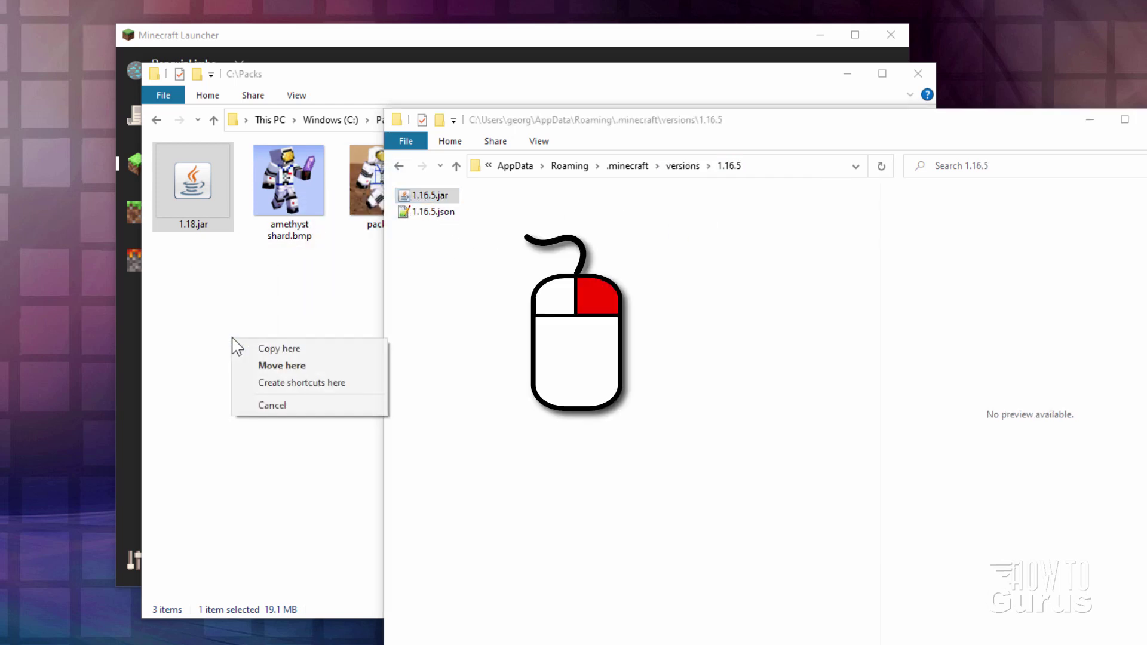
{"action": "left_click", "coordinate": [266, 349]}
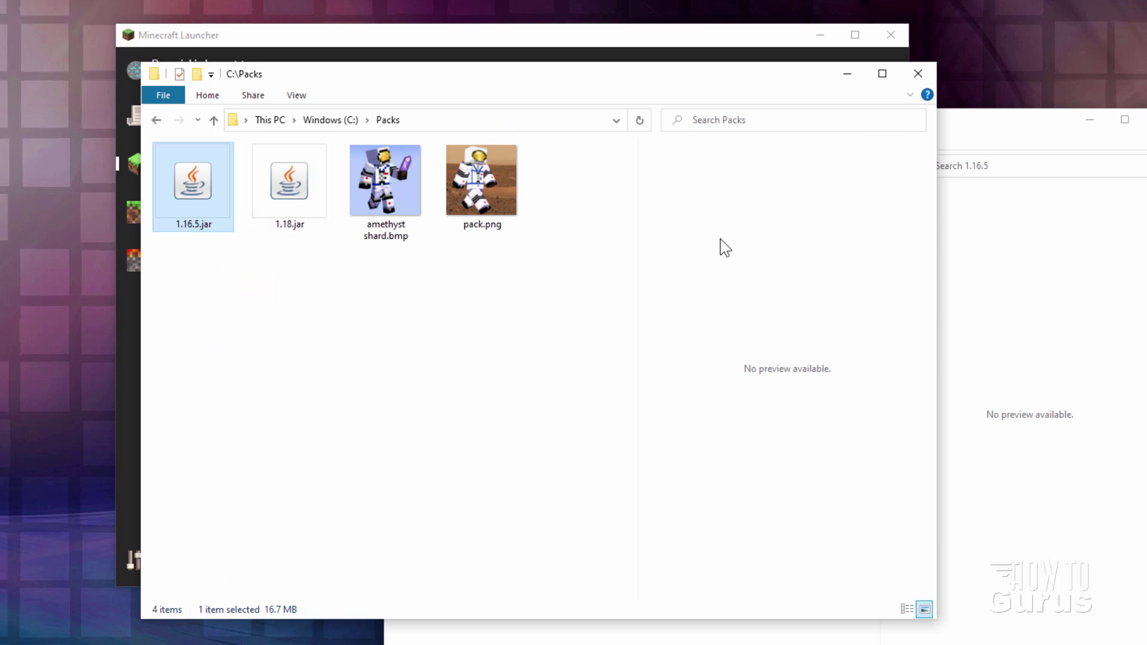
{"action": "left_click", "coordinate": [1132, 173]}
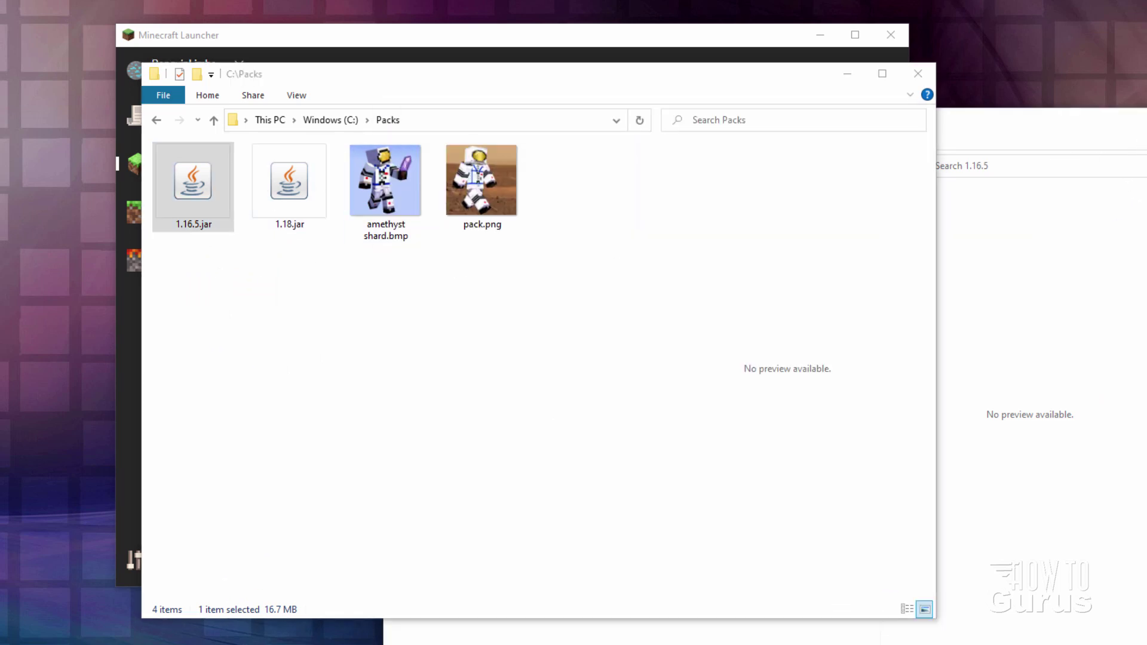
{"action": "left_click", "coordinate": [283, 217]}
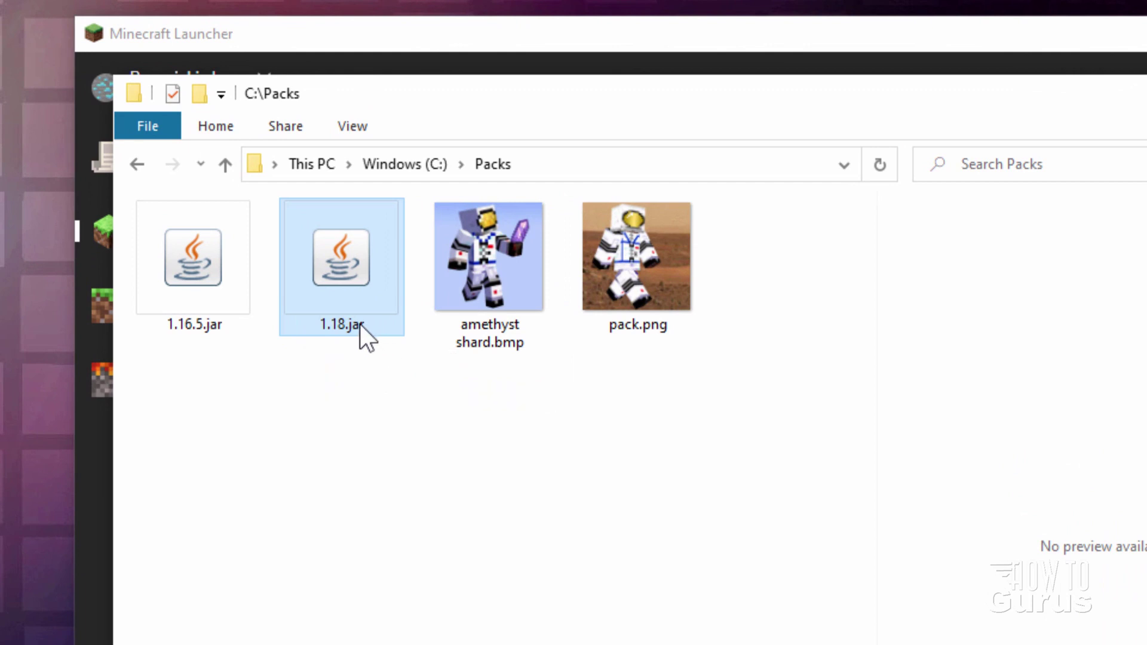
Step: Rename 1.18.jar to 1.18.zip, accepting the extension change
{"action": "left_click", "coordinate": [360, 324]}
{"action": "key", "text": "End"}
{"action": "key", "text": "BackSpace"}
{"action": "key", "text": "BackSpace"}
{"action": "key", "text": "BackSpace"}
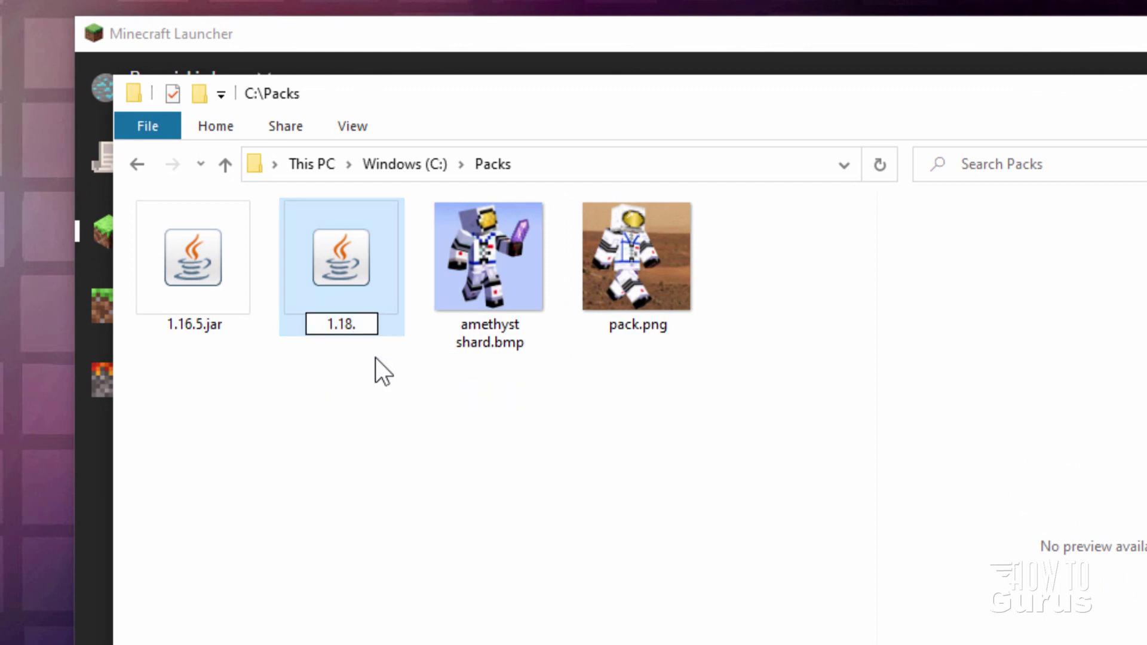
{"action": "type", "text": "zip"}
{"action": "key", "text": "Return"}
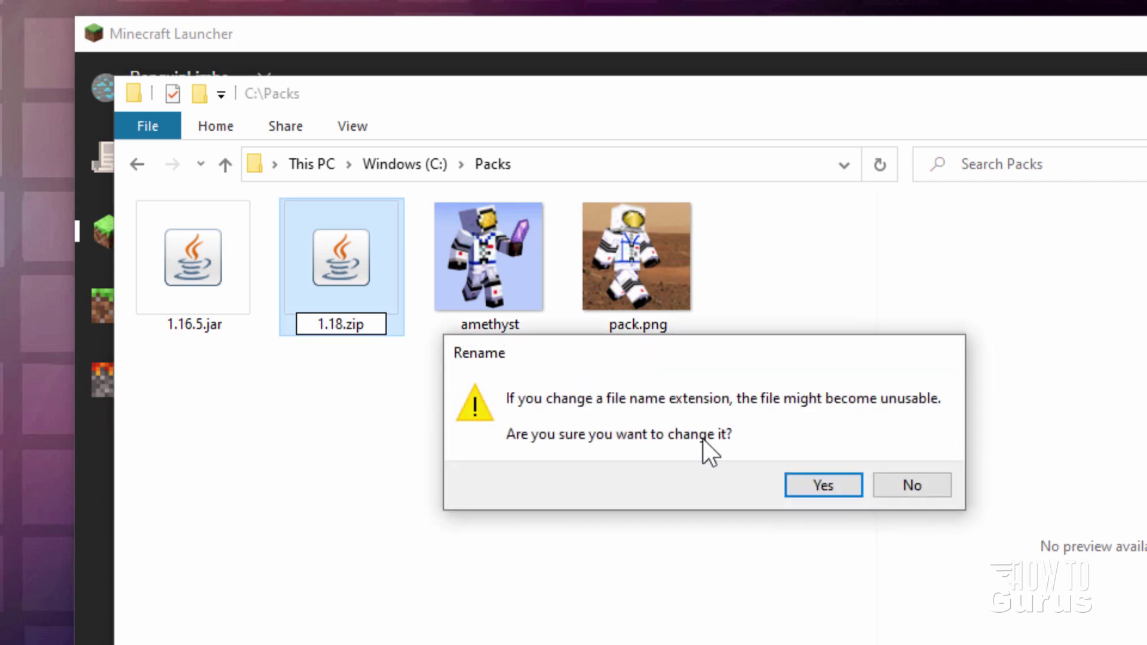
{"action": "left_click", "coordinate": [823, 485]}
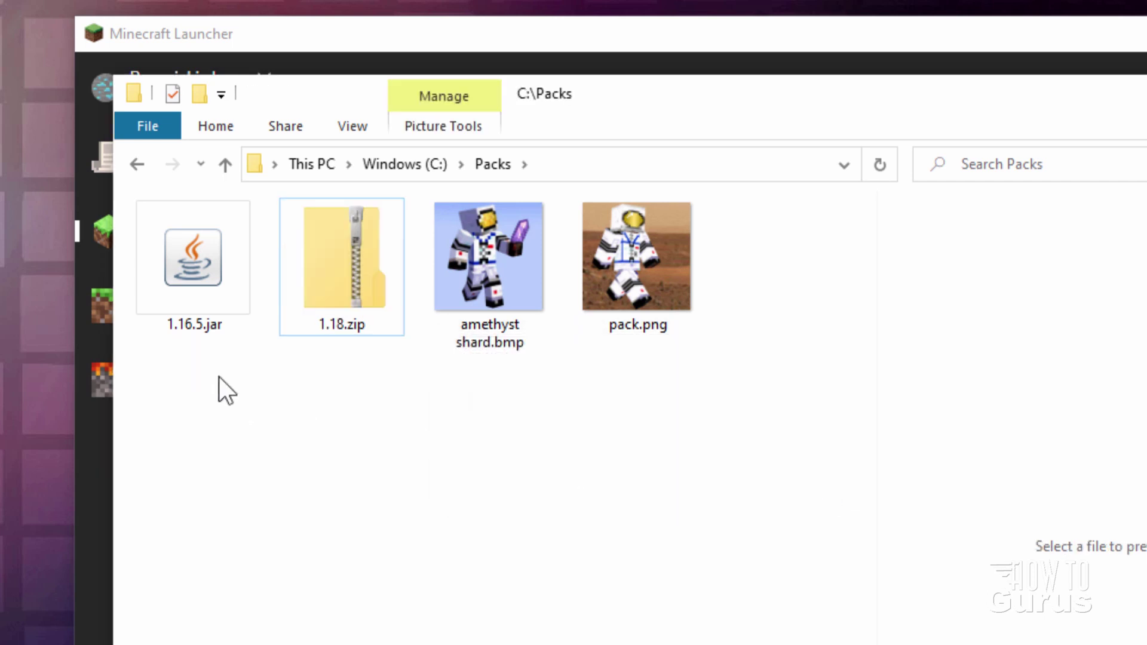
Step: Rename 1.16.5.jar to 1.16.5.zip, accepting the extension change
{"action": "left_click", "coordinate": [213, 335]}
{"action": "left_click", "coordinate": [232, 331]}
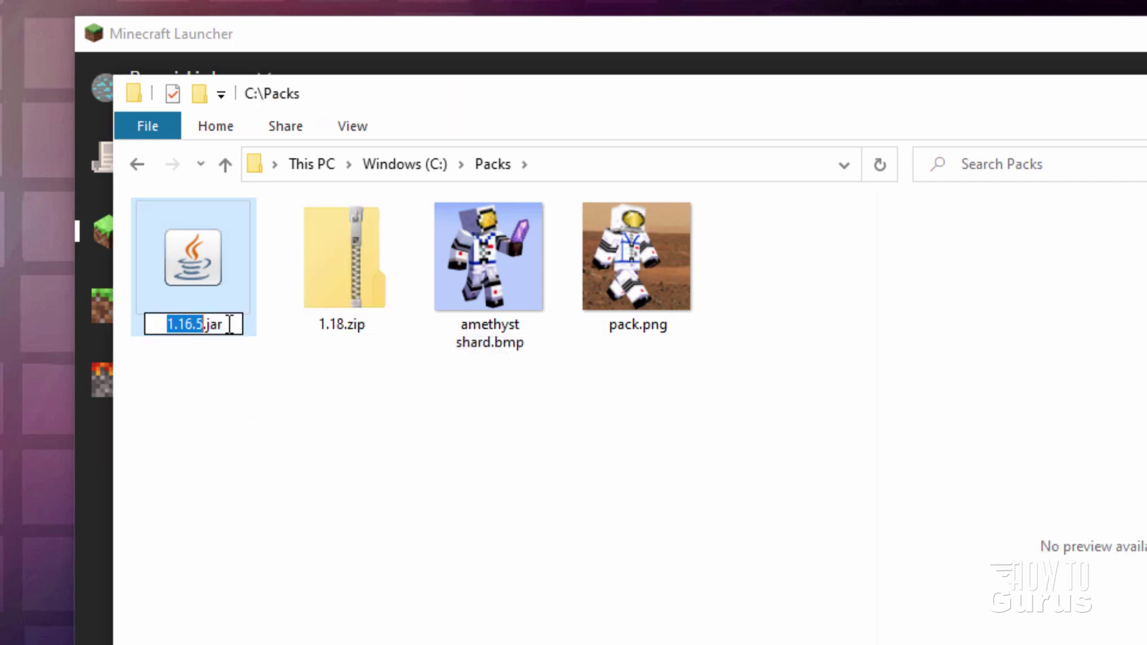
{"action": "left_click", "coordinate": [231, 324]}
{"action": "key", "text": "BackSpace"}
{"action": "key", "text": "BackSpace"}
{"action": "key", "text": "BackSpace"}
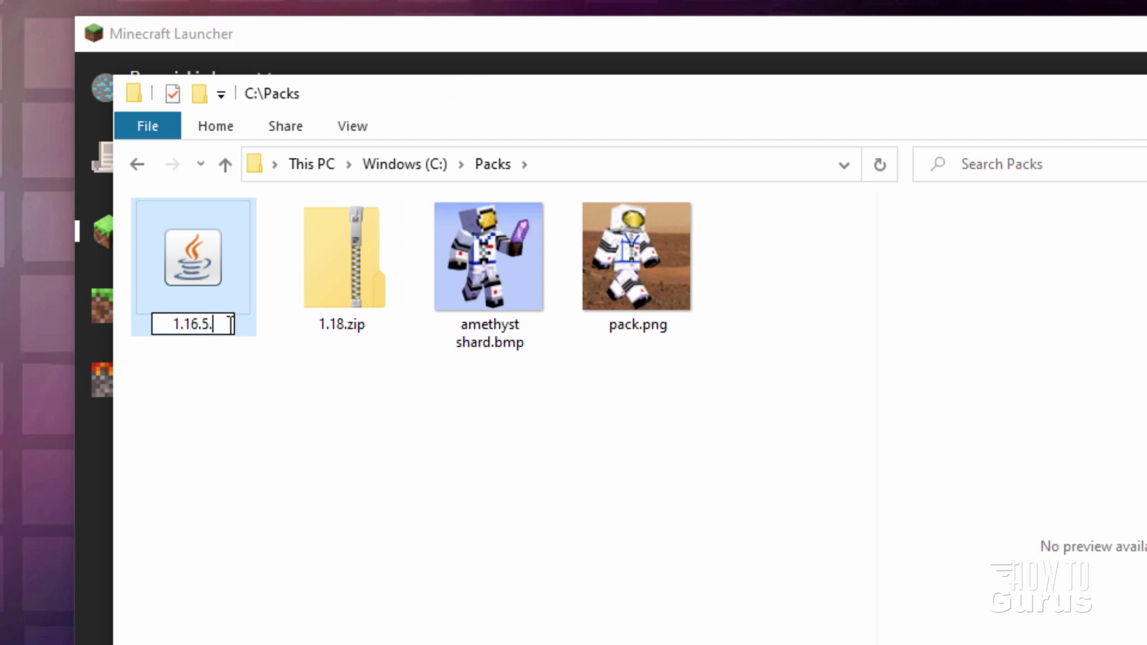
{"action": "type", "text": "zip"}
{"action": "key", "text": "Return"}
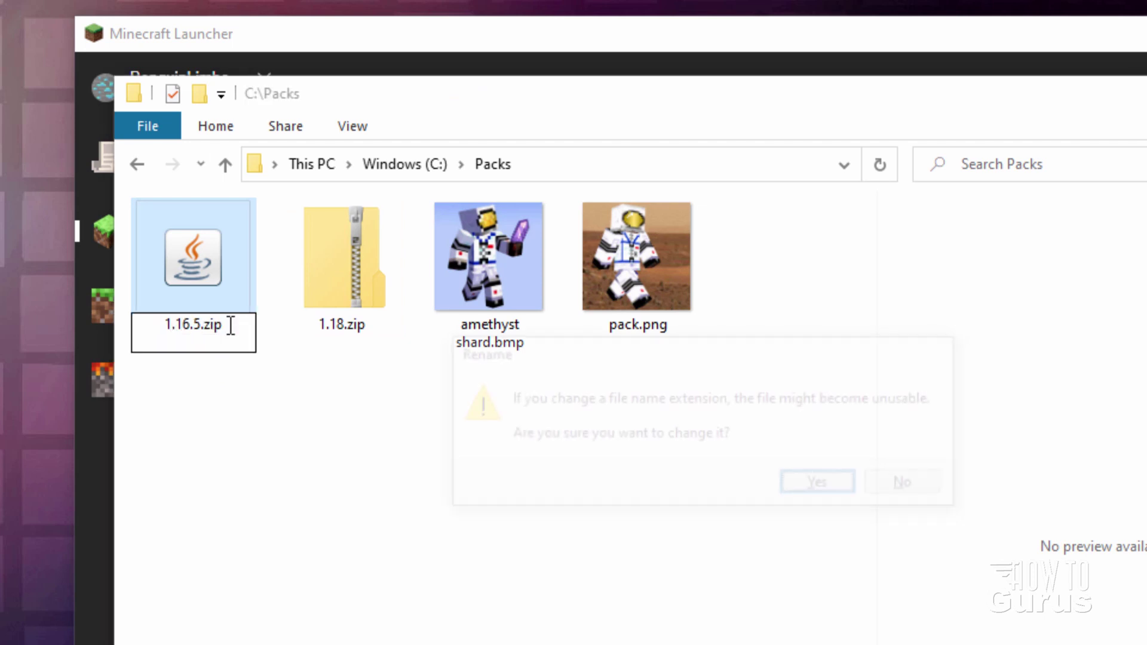
{"action": "left_click", "coordinate": [823, 485]}
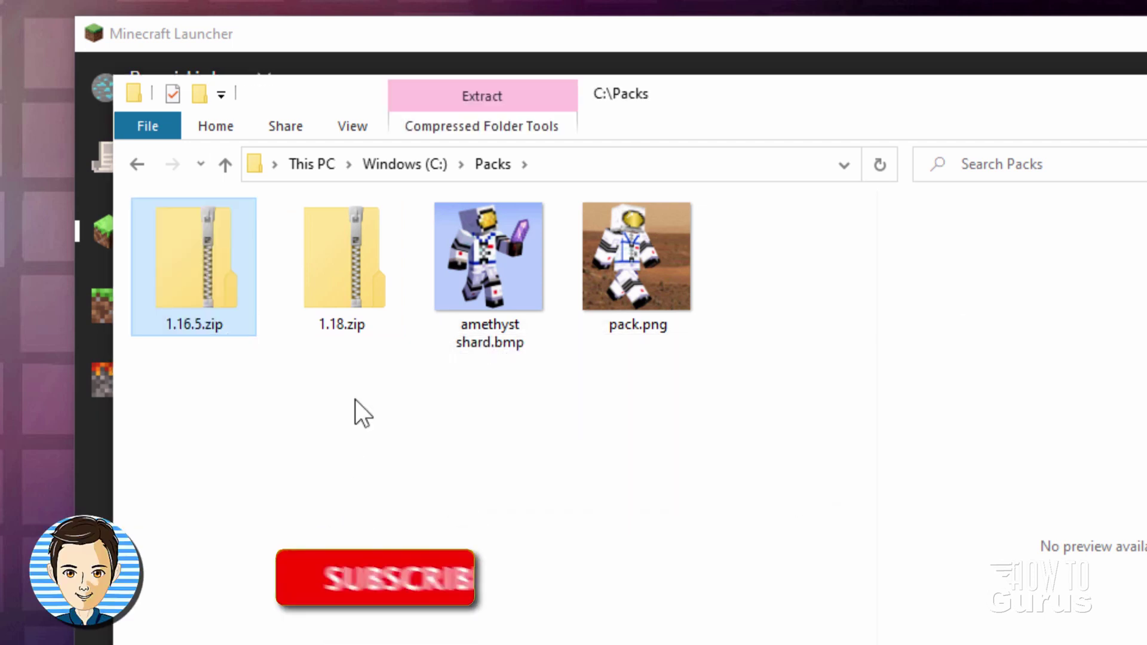
{"action": "left_click", "coordinate": [339, 273]}
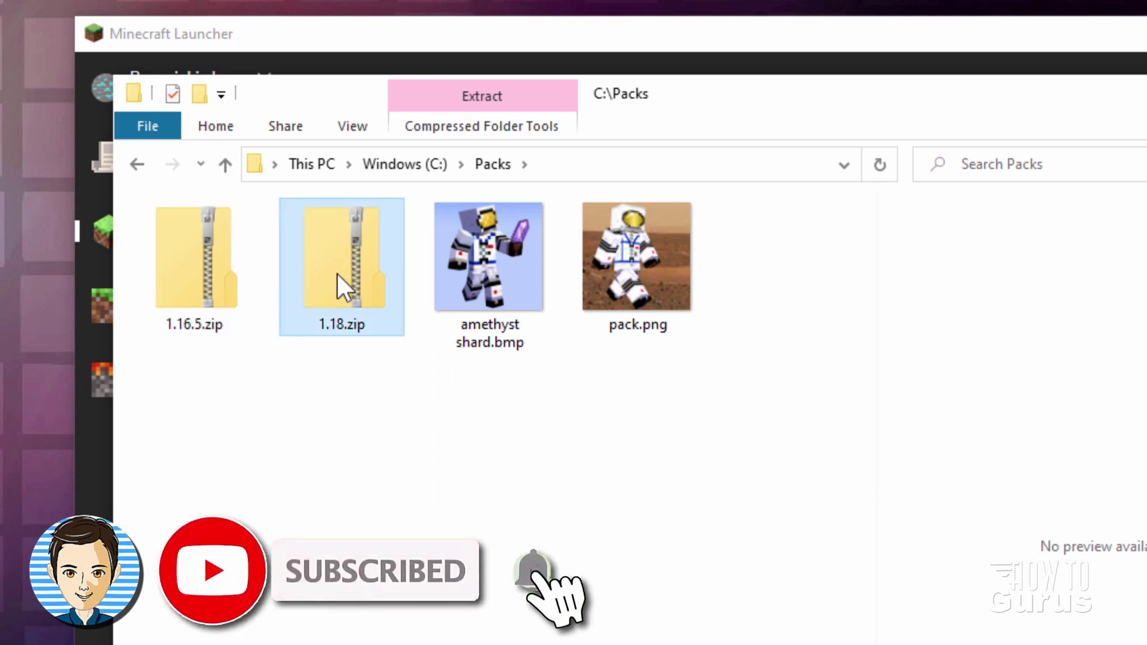
Step: Open 1.18.zip in a new window at assets\minecraft\textures\painting
{"action": "right_click", "coordinate": [337, 274]}
{"action": "left_click", "coordinate": [462, 320]}
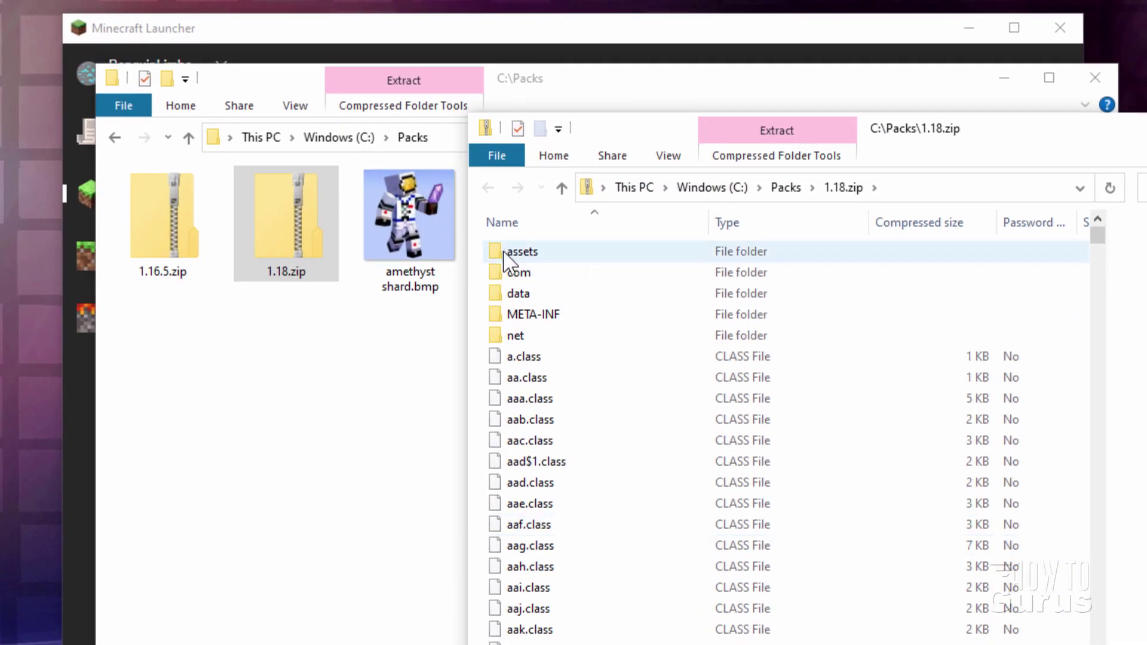
{"action": "double_click", "coordinate": [506, 257]}
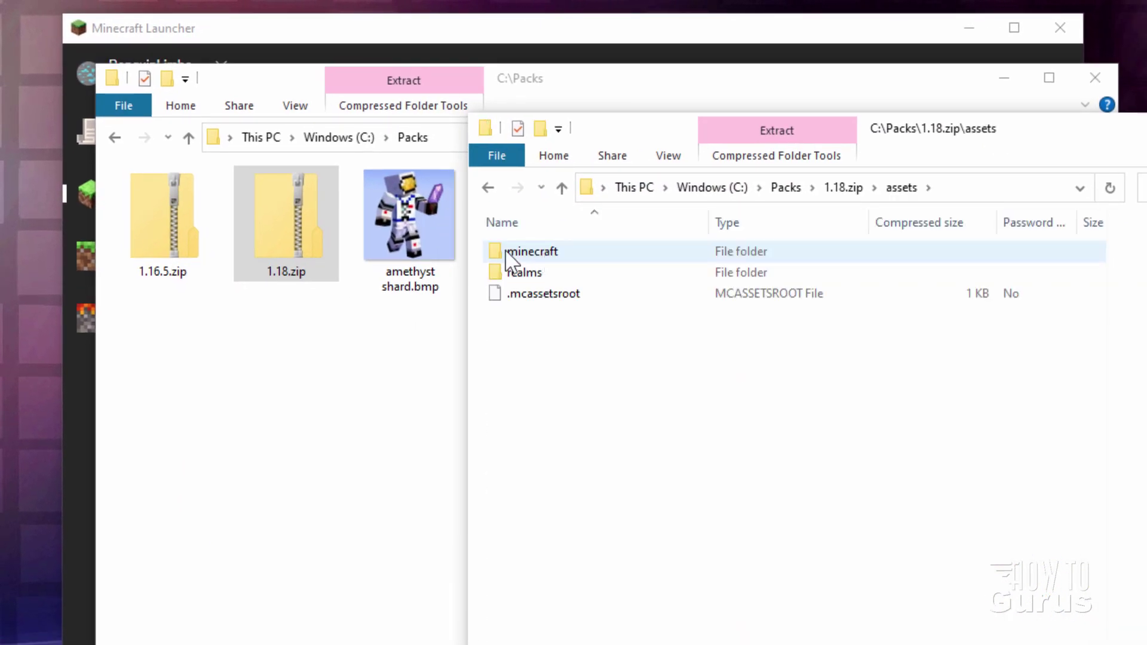
{"action": "double_click", "coordinate": [507, 257]}
{"action": "left_click", "coordinate": [495, 406]}
{"action": "double_click", "coordinate": [496, 401]}
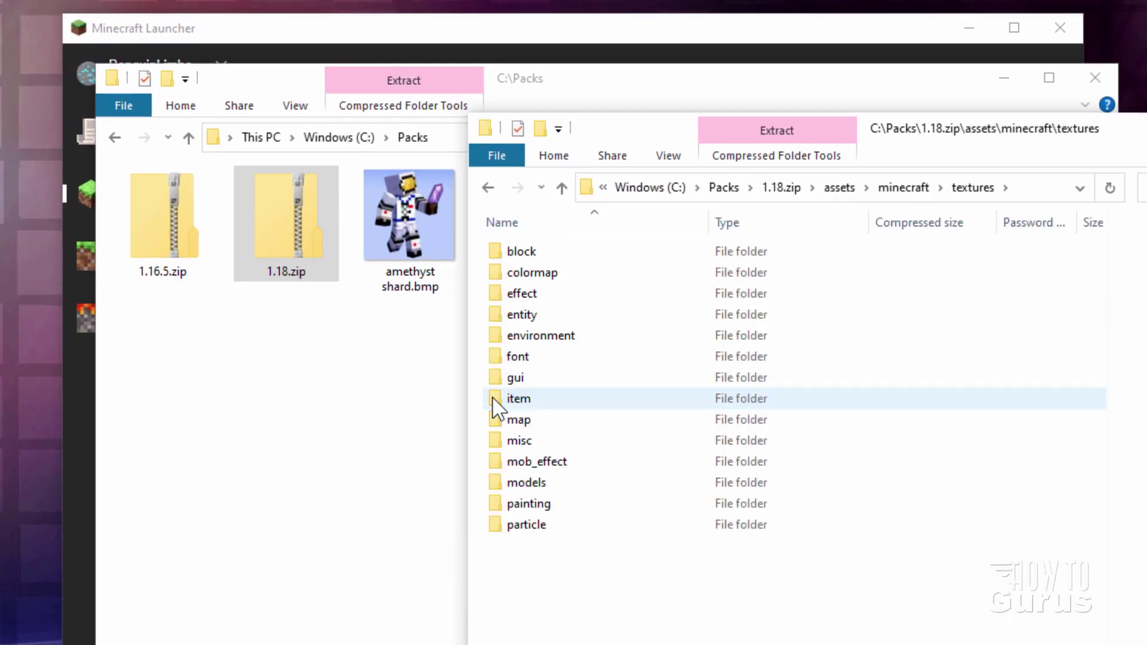
{"action": "double_click", "coordinate": [505, 508]}
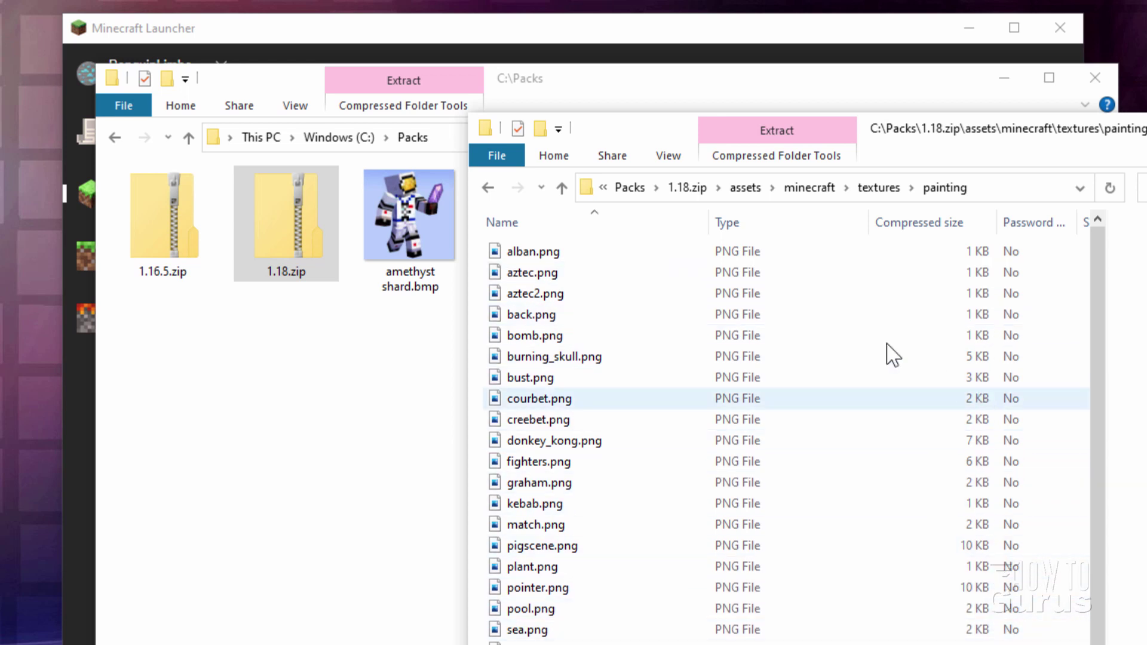
Step: List the painting textures in Details view and position that window over C:\Packs
{"action": "left_click", "coordinate": [667, 158]}
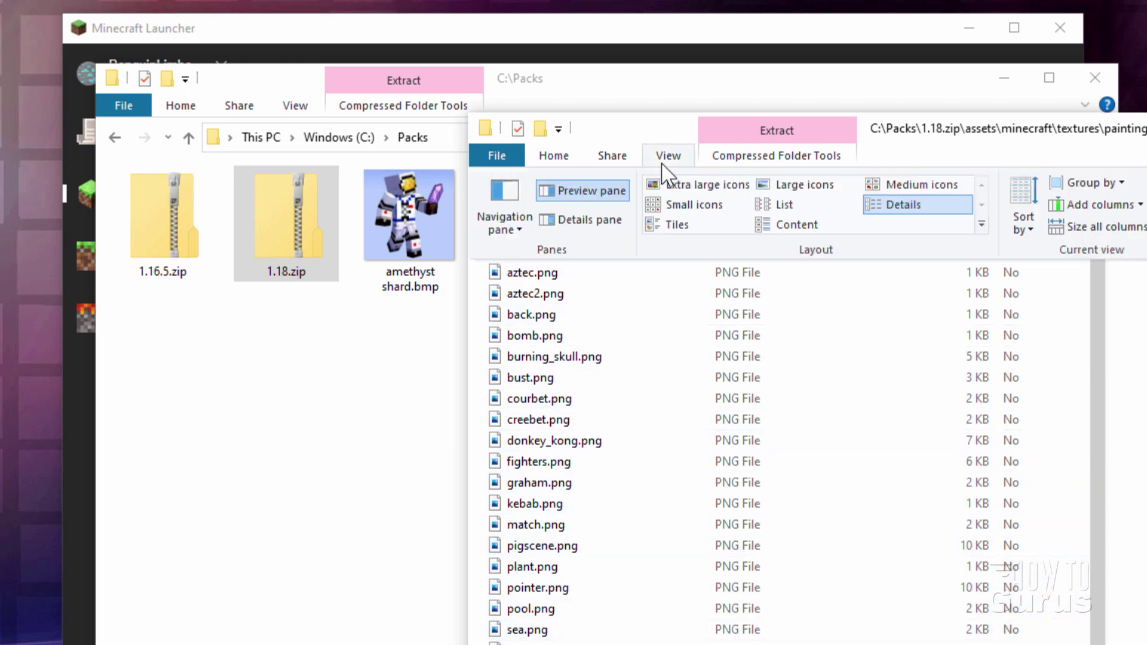
{"action": "left_click", "coordinate": [898, 209]}
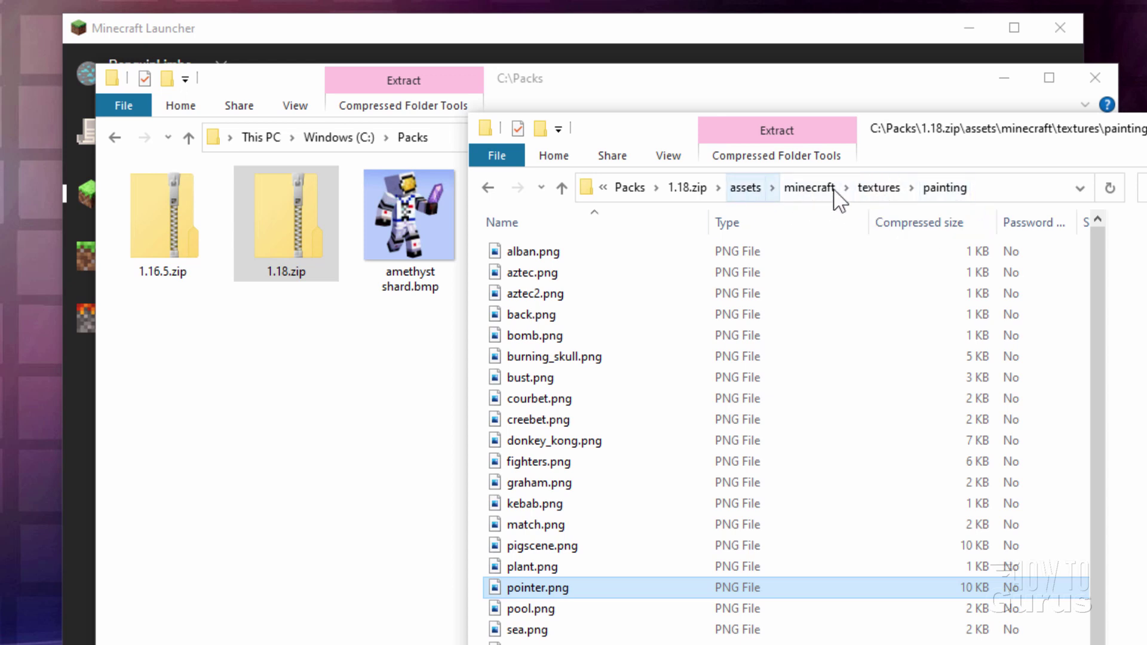
{"action": "left_click", "coordinate": [245, 438]}
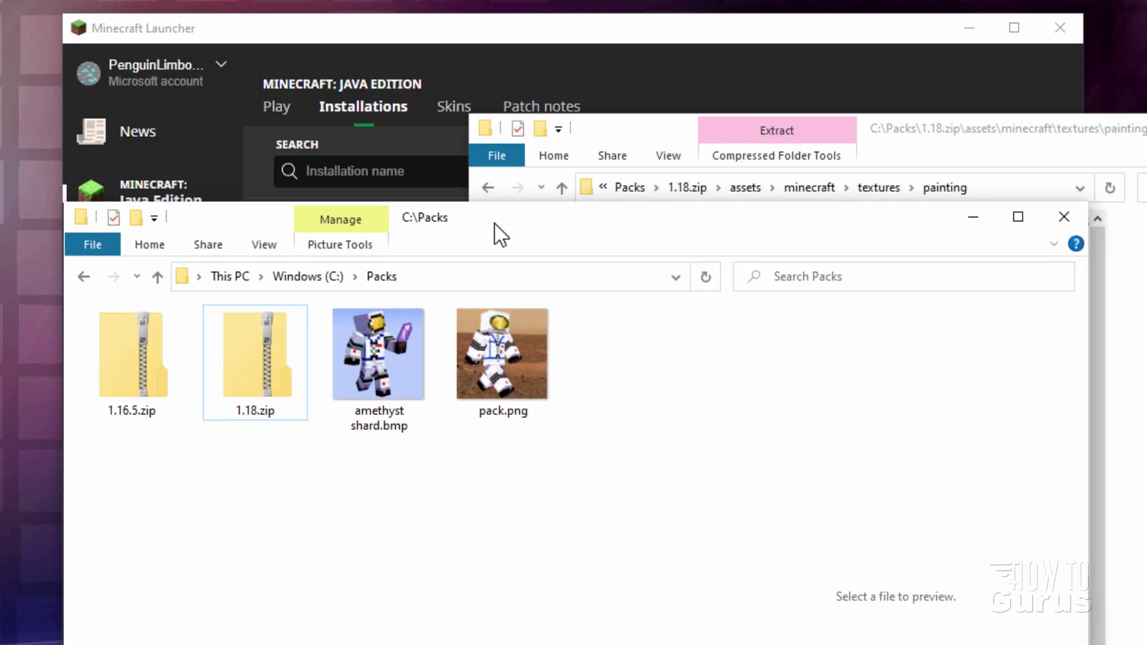
{"action": "mouse_move", "coordinate": [979, 142]}
{"action": "left_mouse_down"}
{"action": "mouse_move", "coordinate": [790, 77]}
{"action": "mouse_move", "coordinate": [792, 98]}
{"action": "left_mouse_up"}
Step: Create and open an assets folder in C:\Packs, then a minecraft folder inside it
{"action": "left_click", "coordinate": [215, 475]}
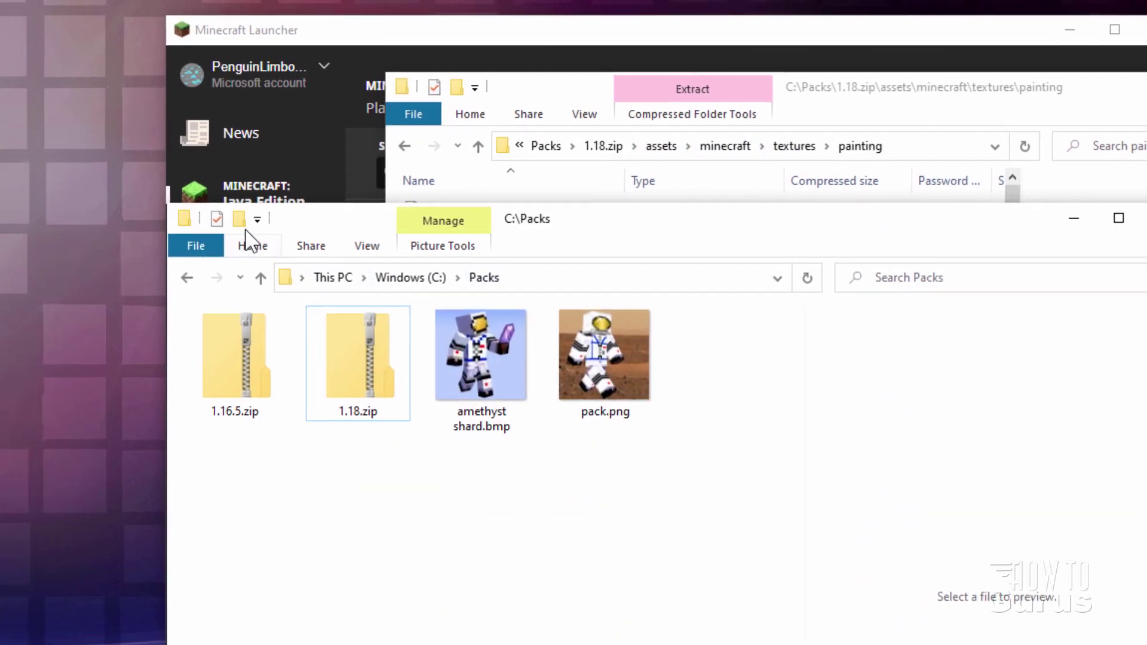
{"action": "left_click", "coordinate": [239, 219]}
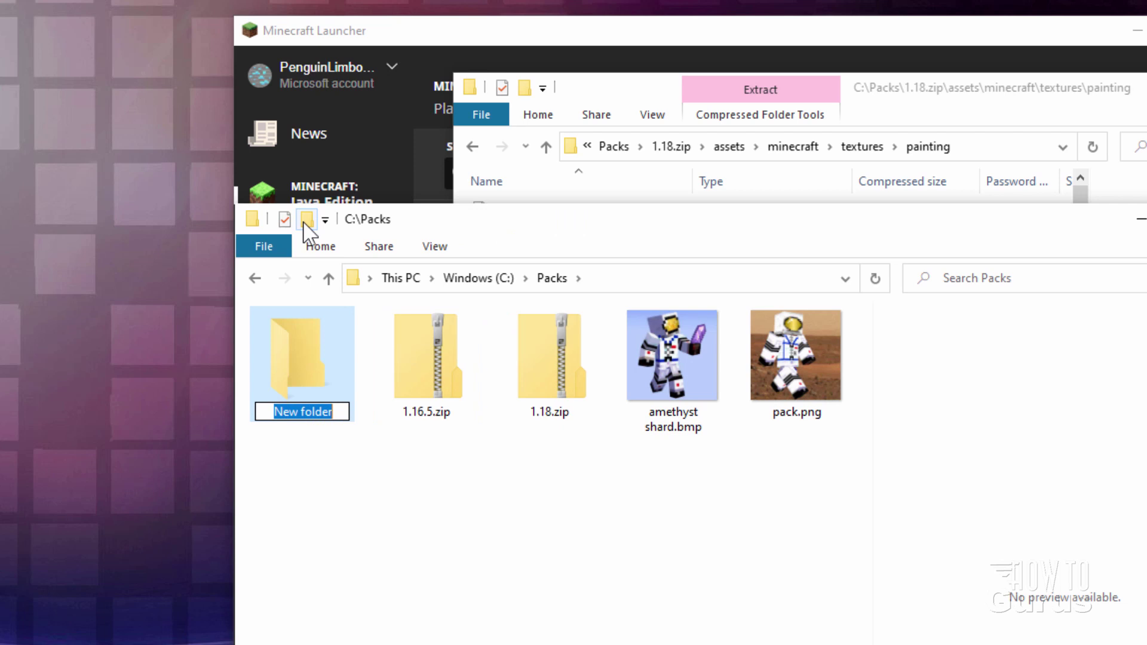
{"action": "type", "text": "assets"}
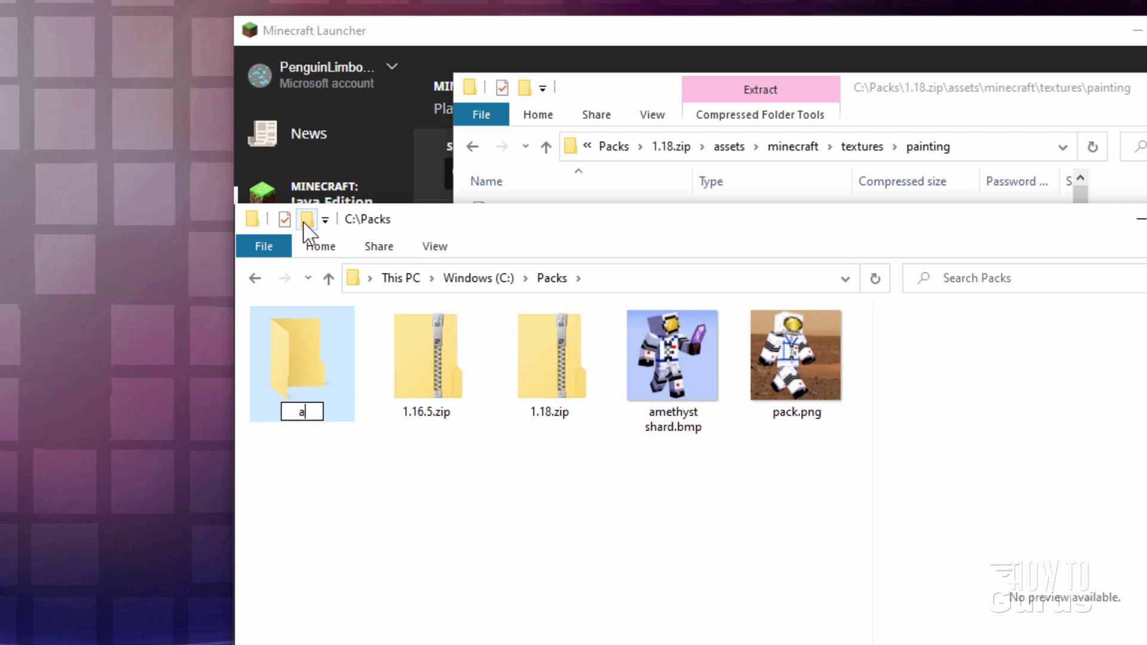
{"action": "key", "text": "Return"}
{"action": "double_click", "coordinate": [305, 381]}
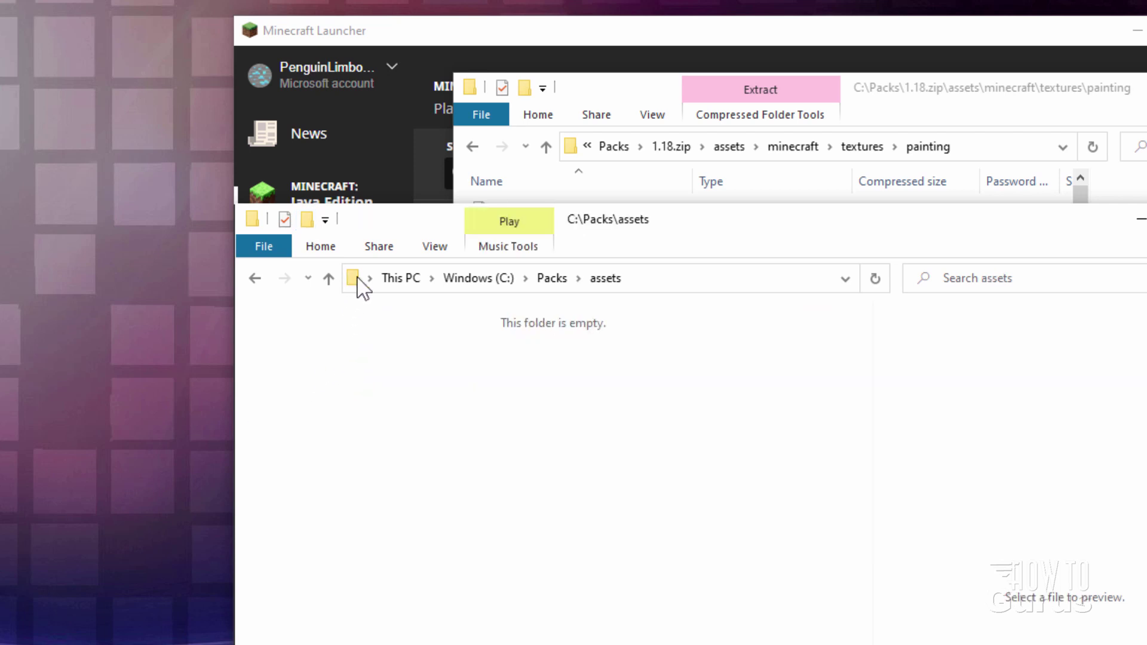
{"action": "left_click", "coordinate": [307, 221]}
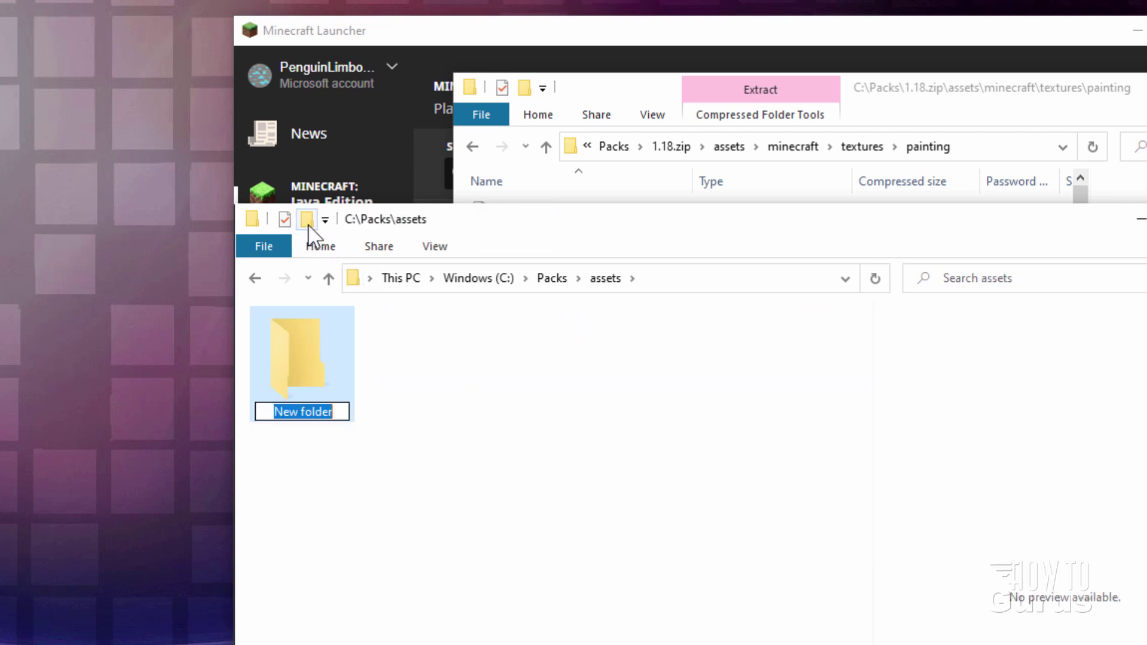
{"action": "type", "text": "minecraft"}
{"action": "key", "text": "Return"}
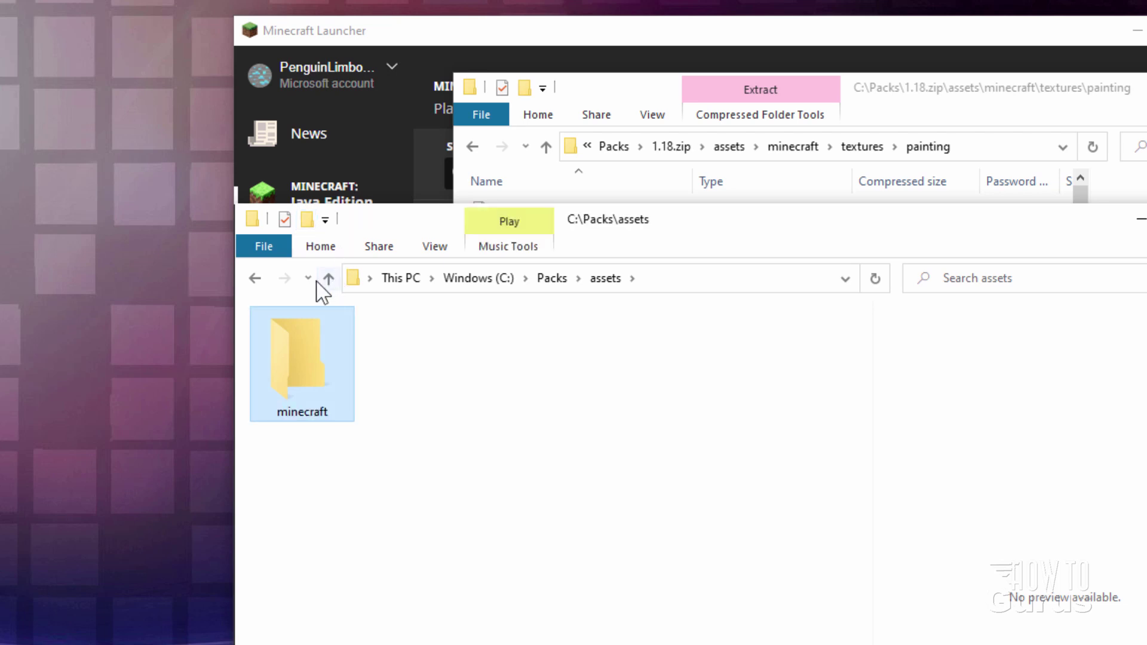
{"action": "double_click", "coordinate": [303, 364]}
Step: Create and open textures inside minecraft, then painting inside textures
{"action": "left_click", "coordinate": [307, 221]}
{"action": "type", "text": "textures"}
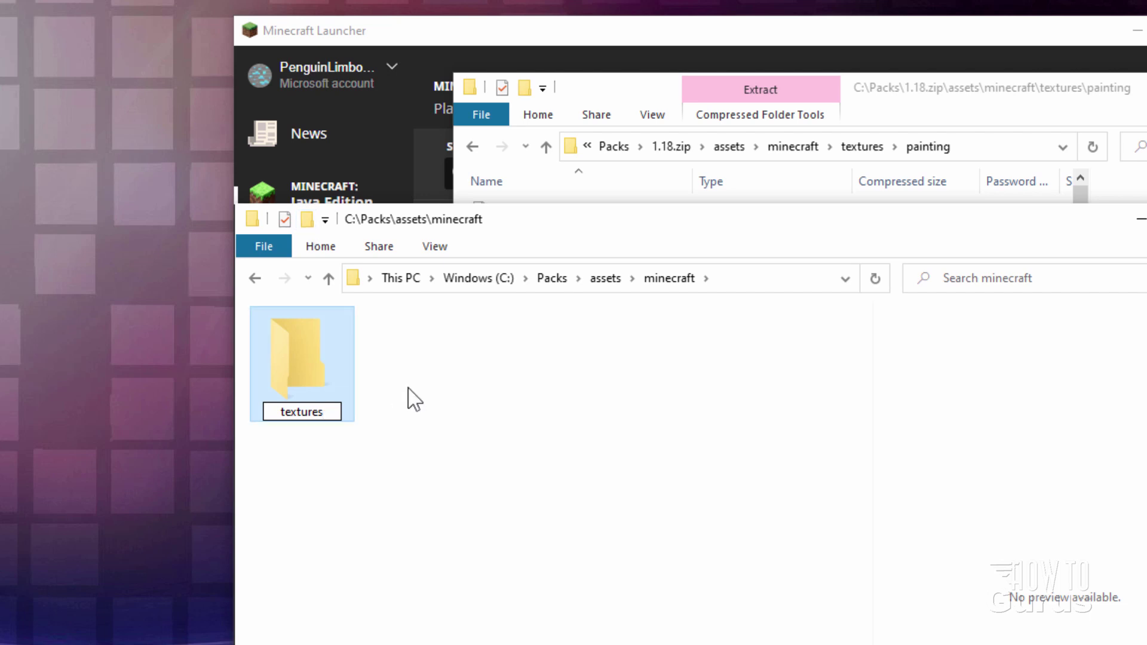
{"action": "key", "text": "Return"}
{"action": "double_click", "coordinate": [310, 357]}
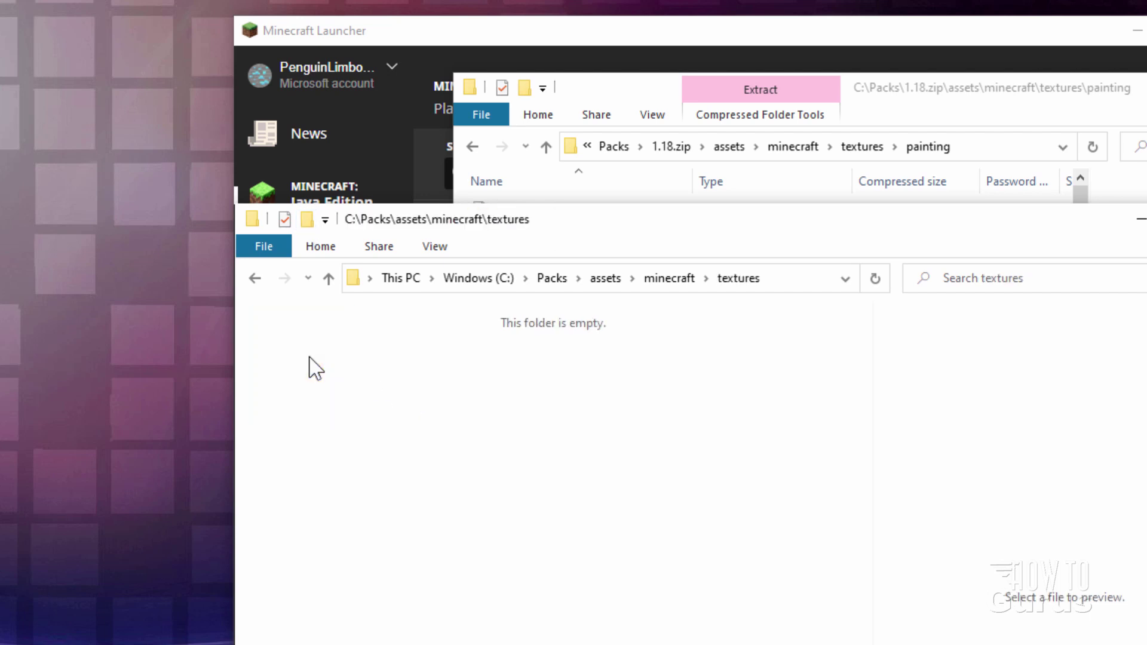
{"action": "left_click", "coordinate": [307, 221]}
{"action": "type", "text": "painting"}
{"action": "key", "text": "Return"}
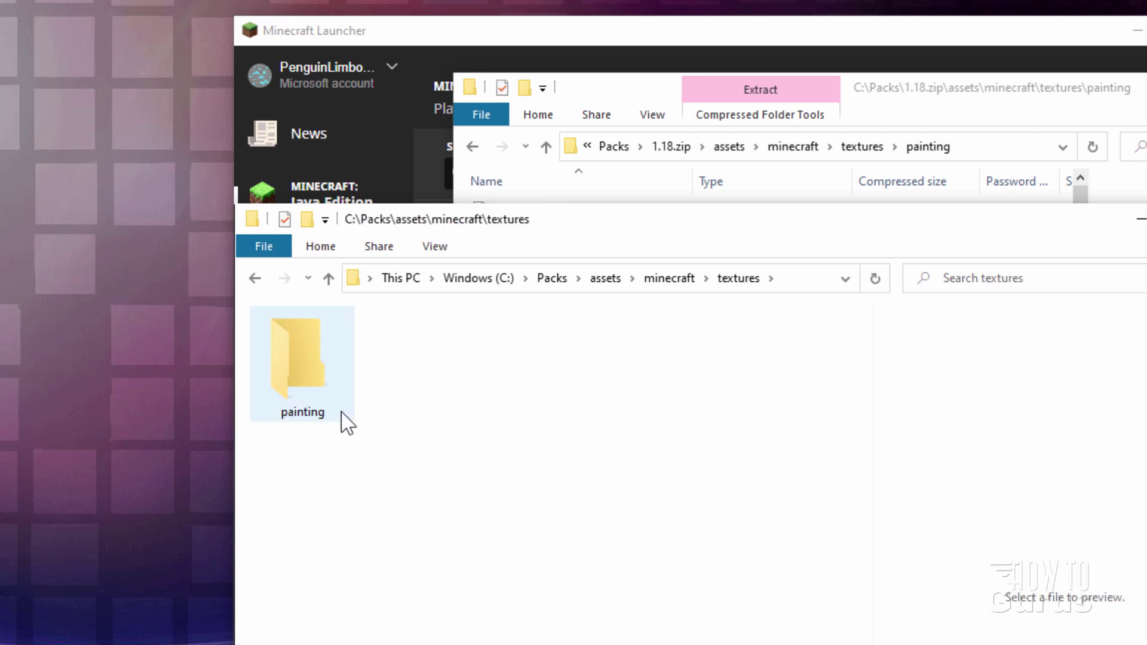
{"action": "double_click", "coordinate": [307, 362]}
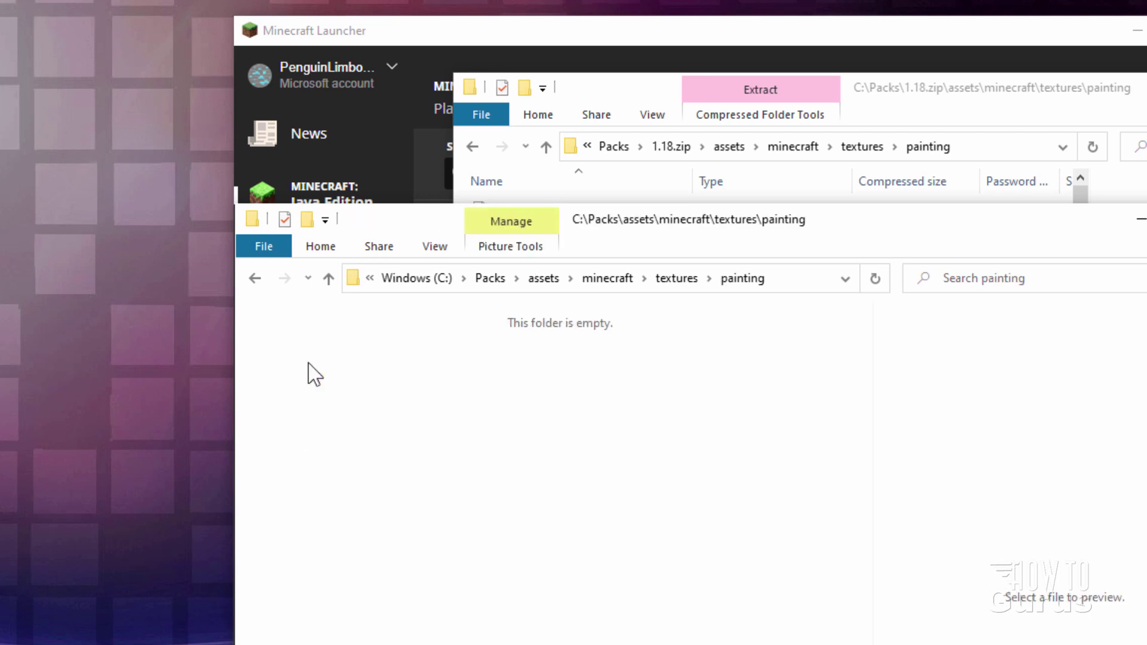
Step: Copy pointer.png from the zip's painting textures into the new painting folder
{"action": "left_click", "coordinate": [1037, 128]}
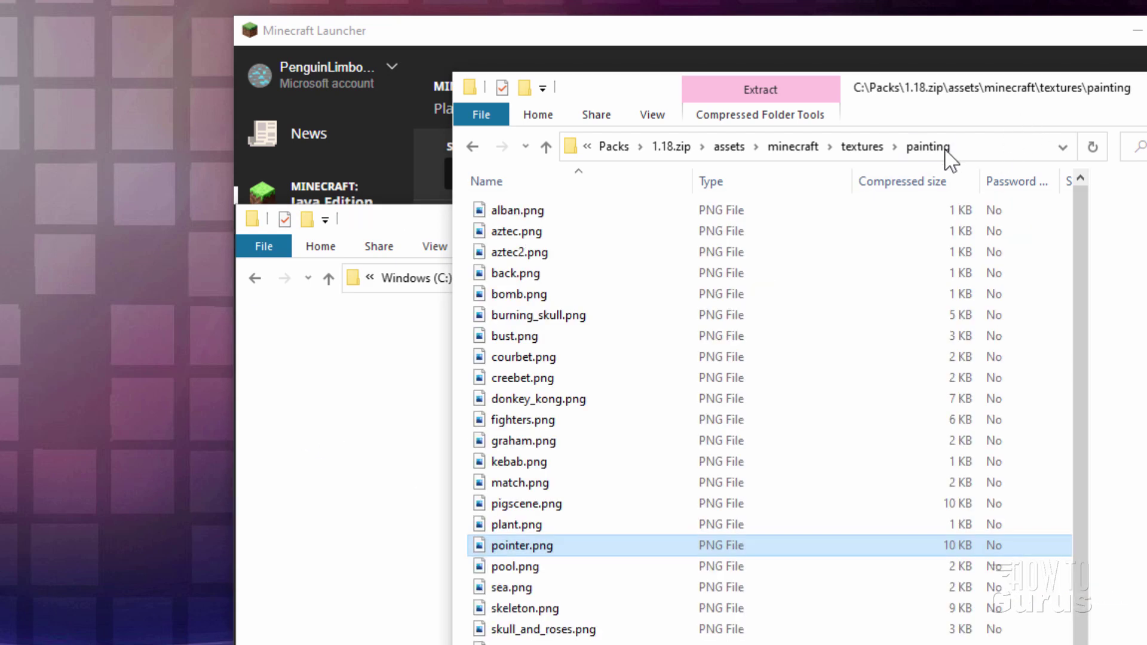
{"action": "right_click", "coordinate": [526, 550]}
{"action": "left_click_drag", "start_coordinate": [526, 550], "coordinate": [359, 494]}
{"action": "left_click", "coordinate": [386, 508]}
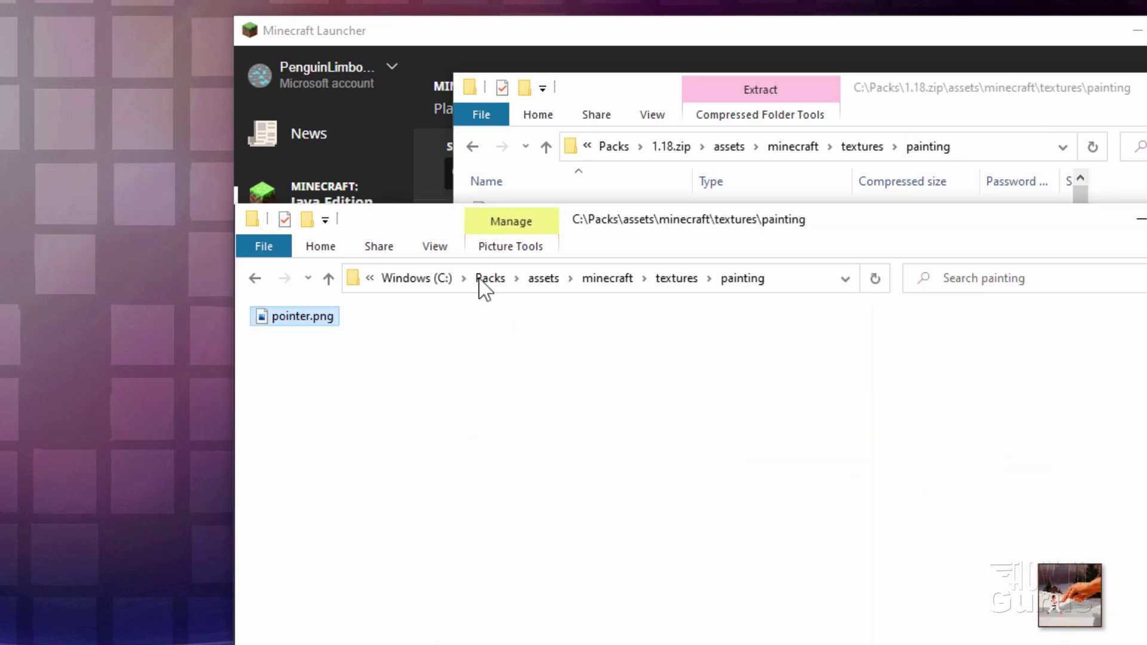
Step: Show the painting folder as thumbnails and go back up to C:\Packs
{"action": "left_click", "coordinate": [439, 249]}
{"action": "left_click", "coordinate": [447, 275]}
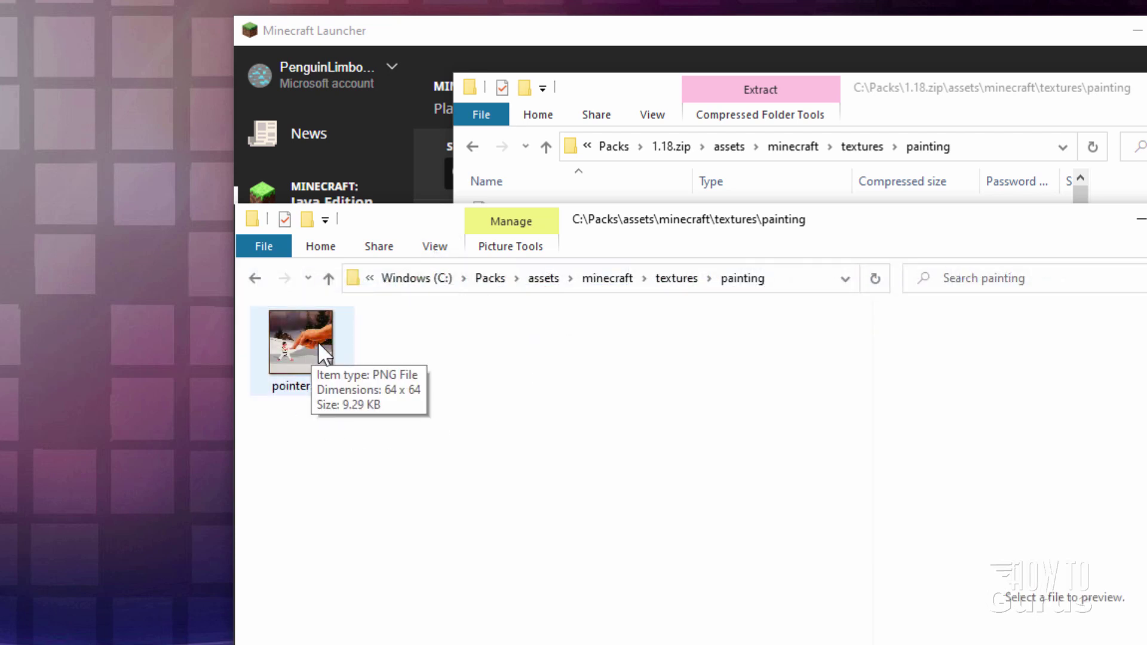
{"action": "left_click", "coordinate": [493, 286]}
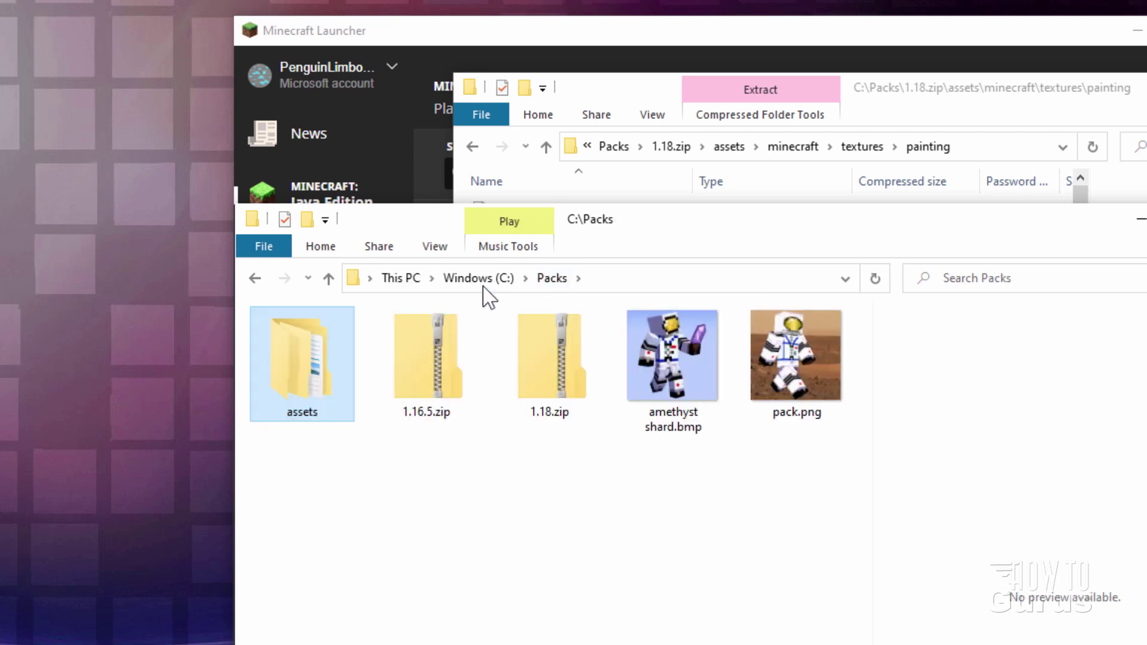
{"action": "key", "text": "alt+Tab"}
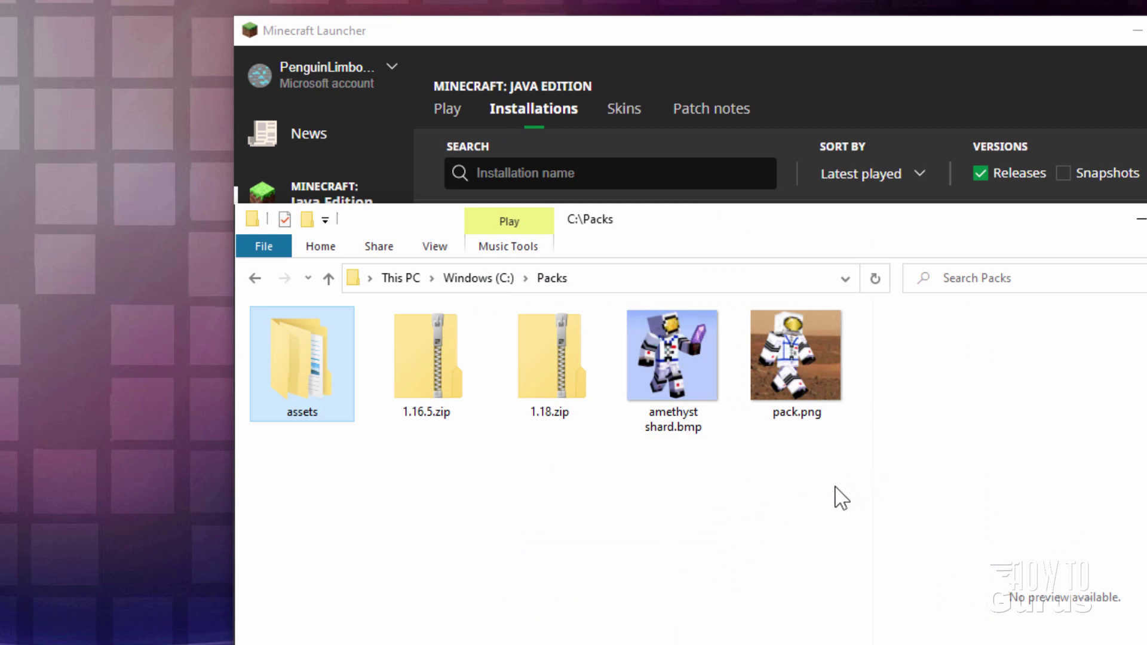
{"action": "mouse_move", "coordinate": [802, 367]}
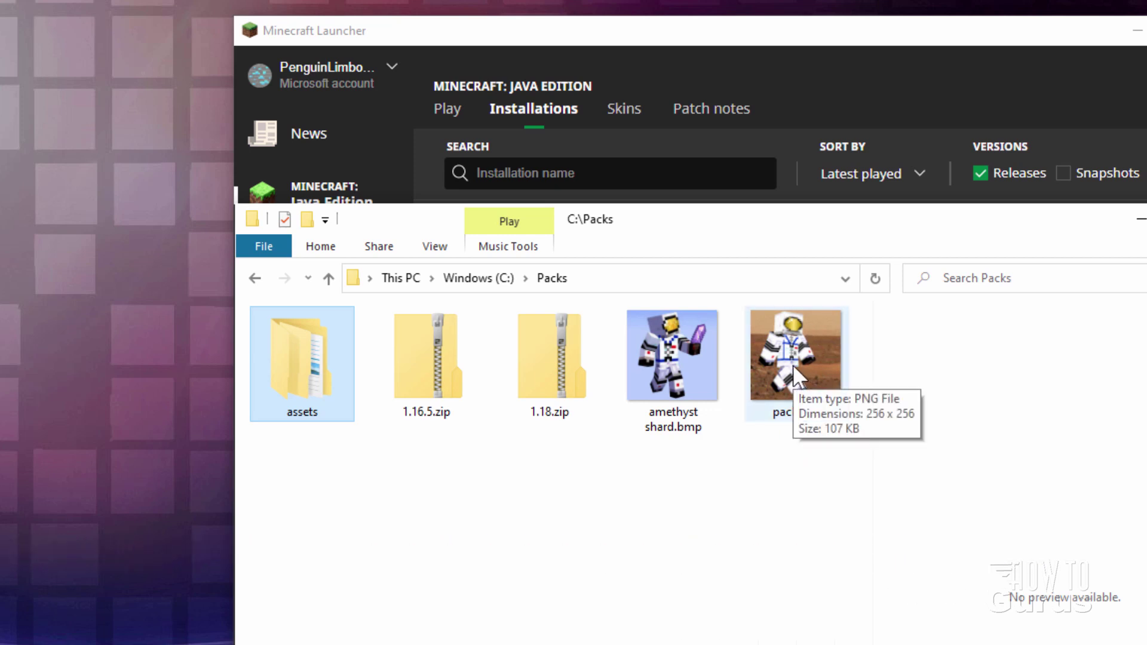
Step: Open 1.16.5.zip in a separate window and scroll down to pack.mcmeta
{"action": "right_click", "coordinate": [427, 369]}
{"action": "left_click", "coordinate": [493, 409]}
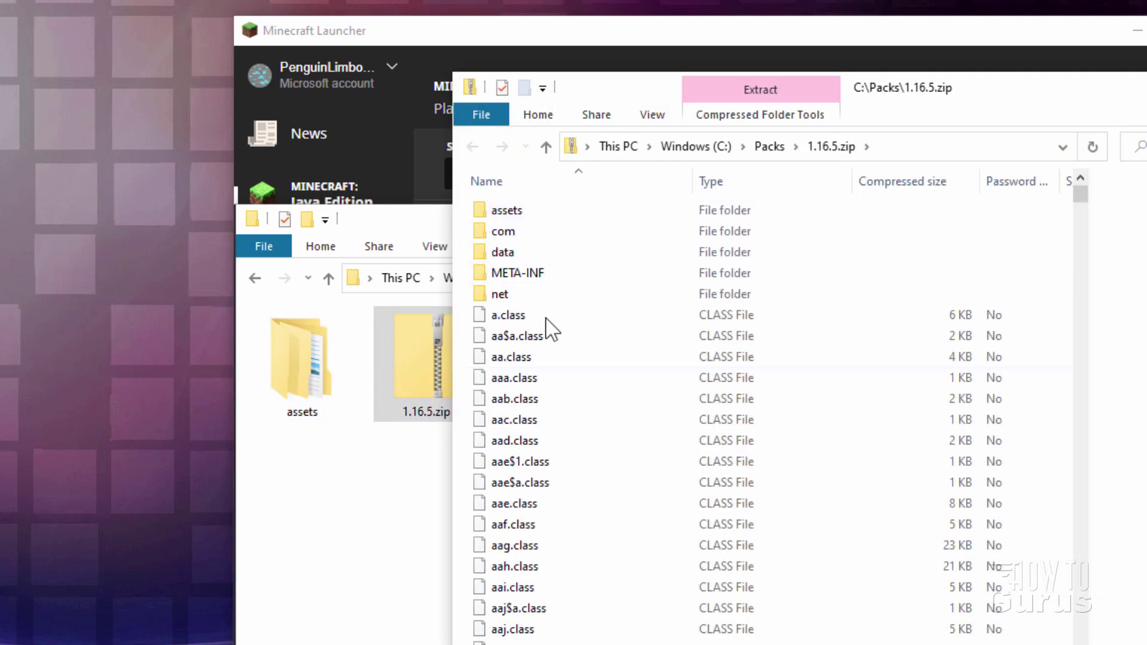
{"action": "left_click_drag", "start_coordinate": [1086, 197], "coordinate": [1037, 644]}
{"action": "scroll", "coordinate": [653, 486], "scroll_direction": "down", "scroll_amount": 16}
Step: Copy pack.mcmeta into C:\Packs and close the 1.16.5.zip window
{"action": "left_click", "coordinate": [508, 466]}
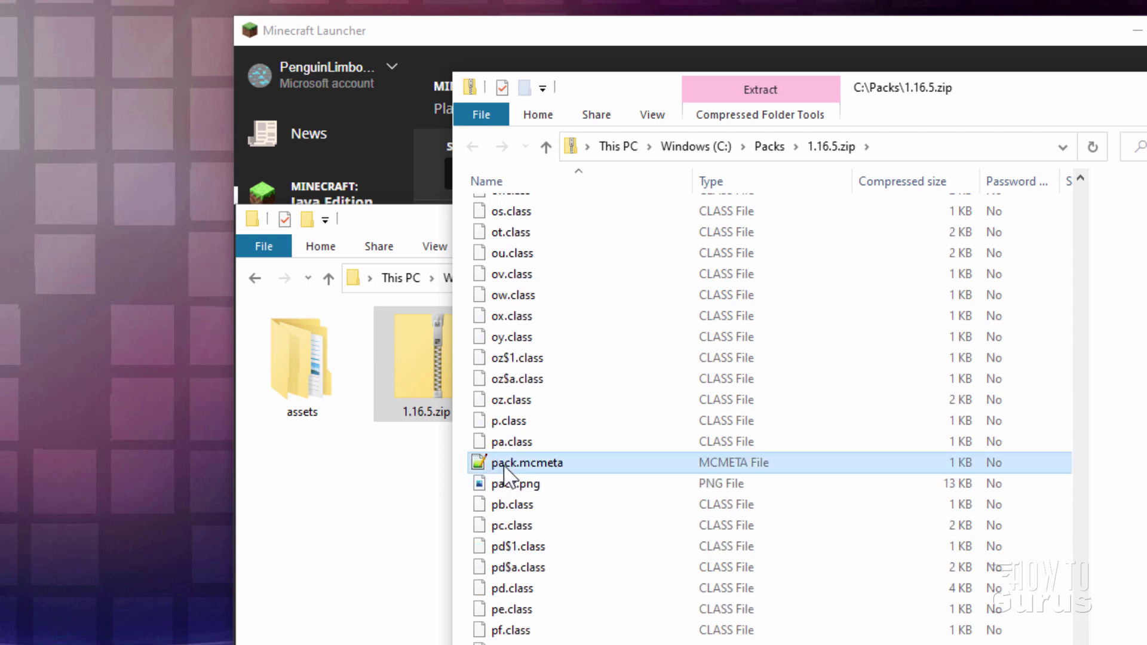
{"action": "left_click", "coordinate": [538, 485]}
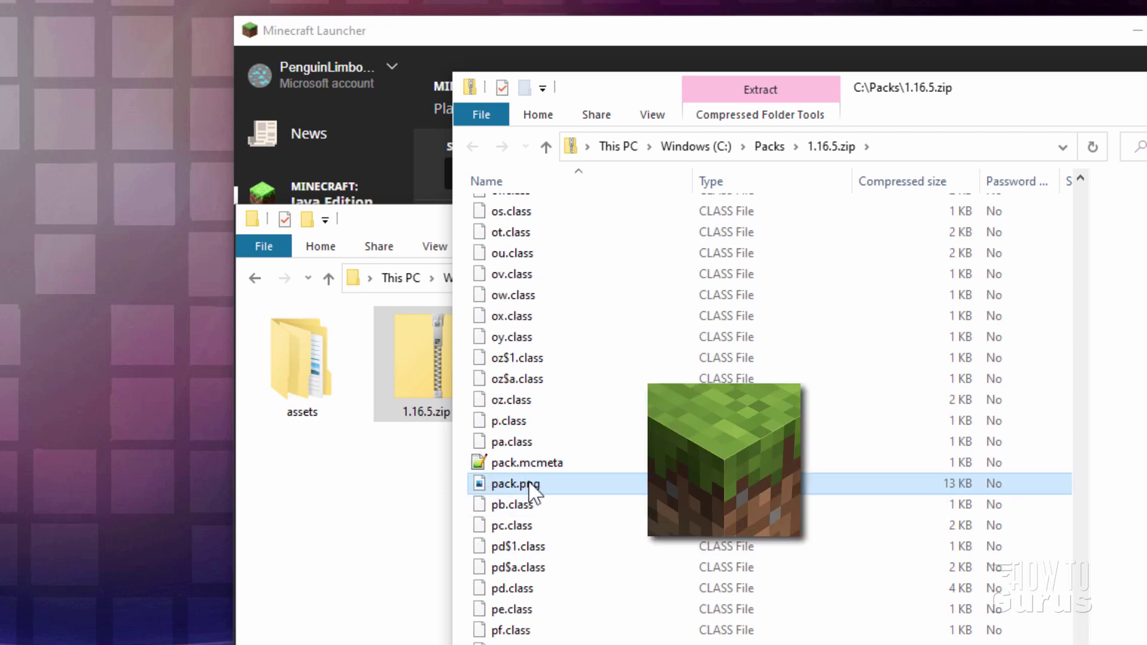
{"action": "left_click", "coordinate": [542, 465]}
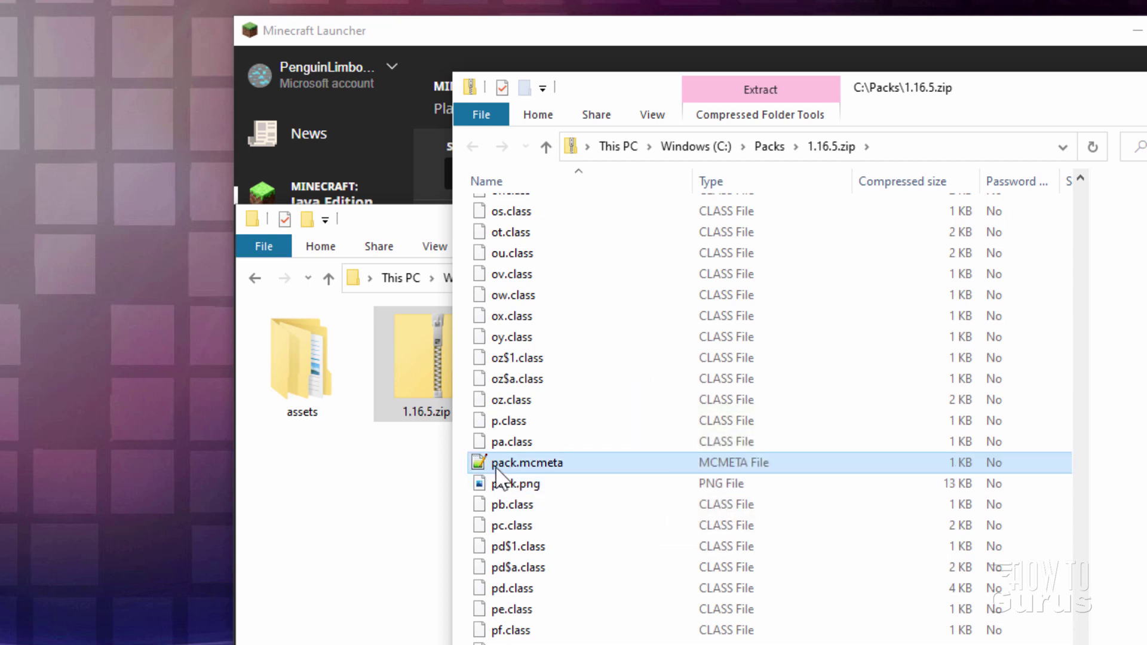
{"action": "left_click_drag", "start_coordinate": [522, 463], "coordinate": [330, 526]}
{"action": "left_click", "coordinate": [382, 536]}
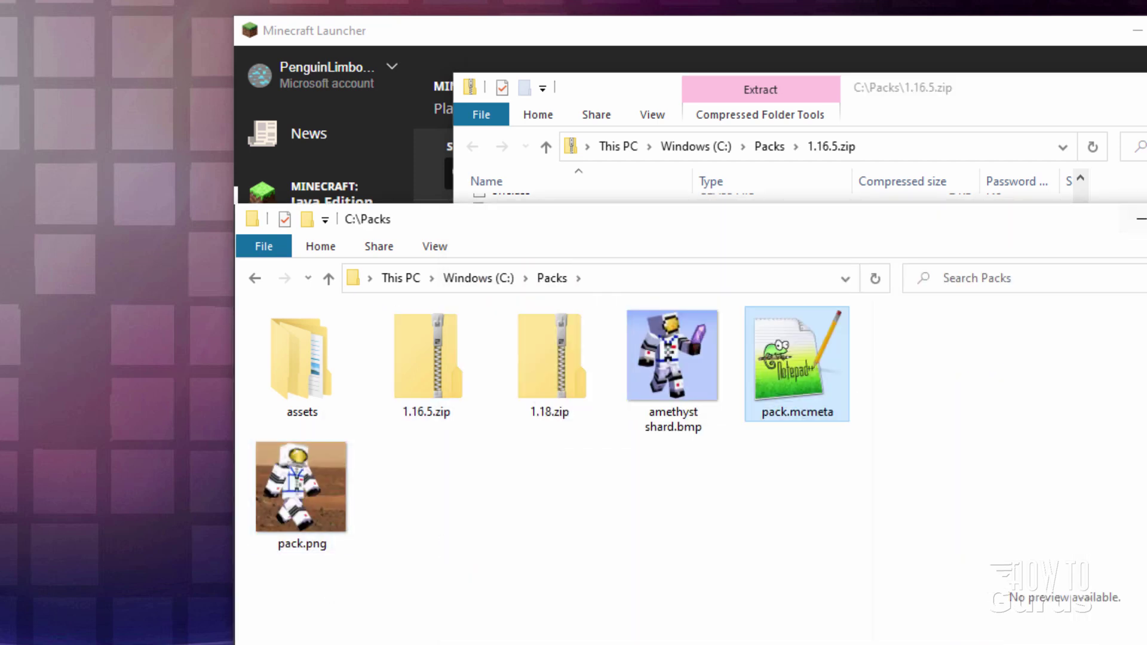
{"action": "left_click", "coordinate": [1129, 180]}
{"action": "key", "text": "alt+F4"}
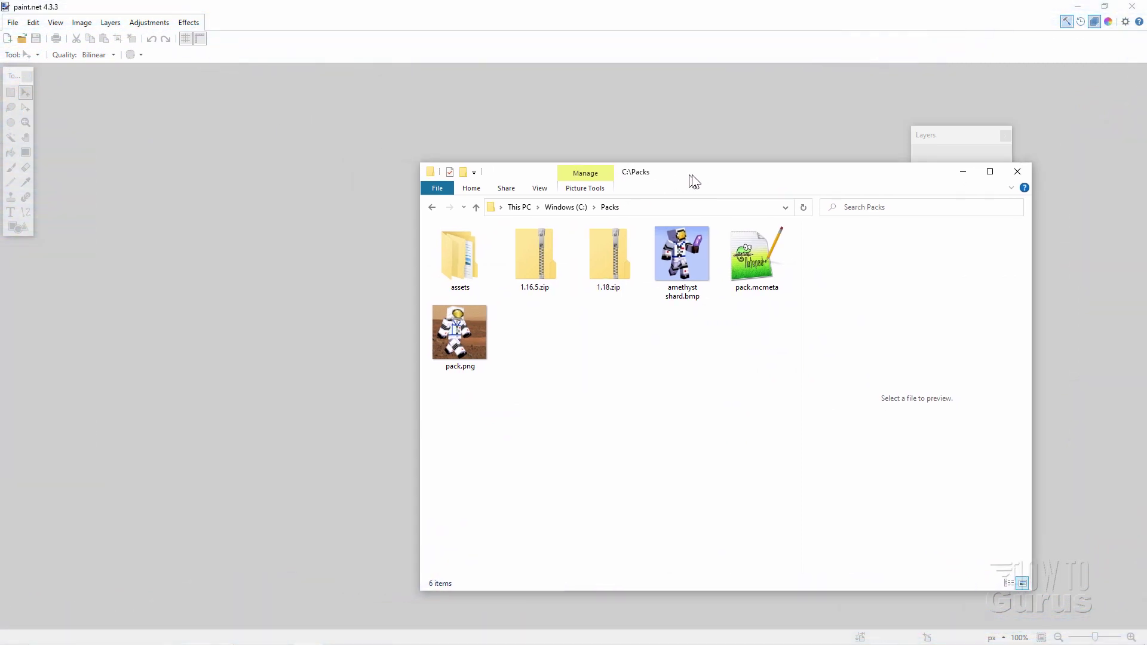
Step: Open amethyst shard.bmp from C:\Packs in paint.net and pull the Layers panel in from the screen edge
{"action": "left_click_drag", "start_coordinate": [689, 175], "coordinate": [616, 168]}
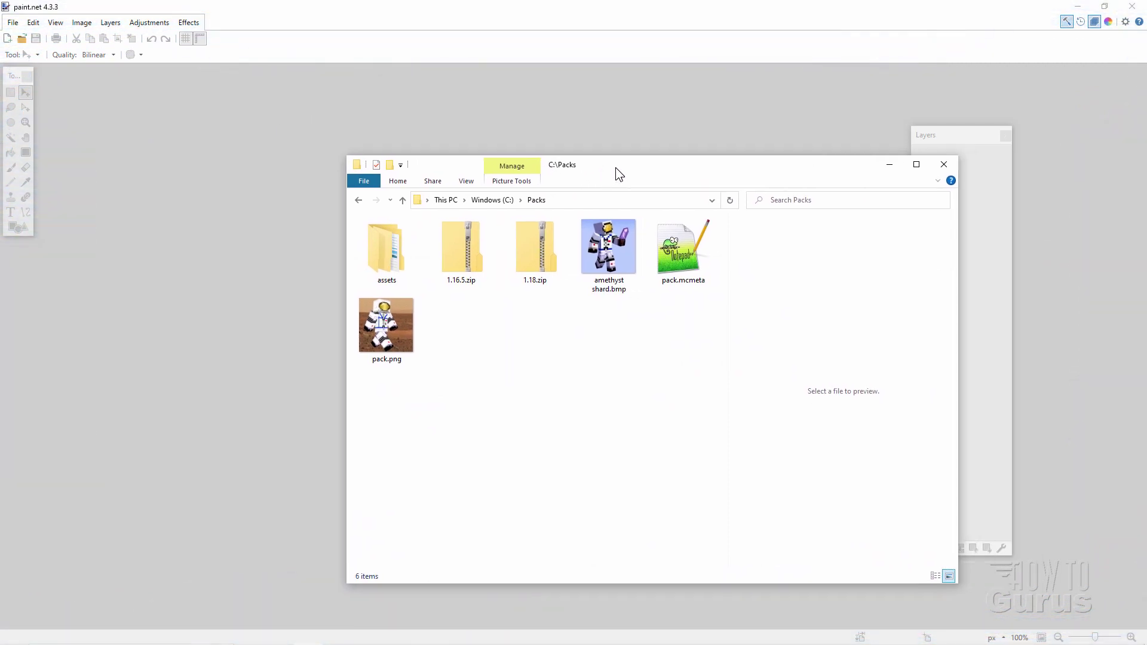
{"action": "left_click_drag", "start_coordinate": [603, 257], "coordinate": [264, 246]}
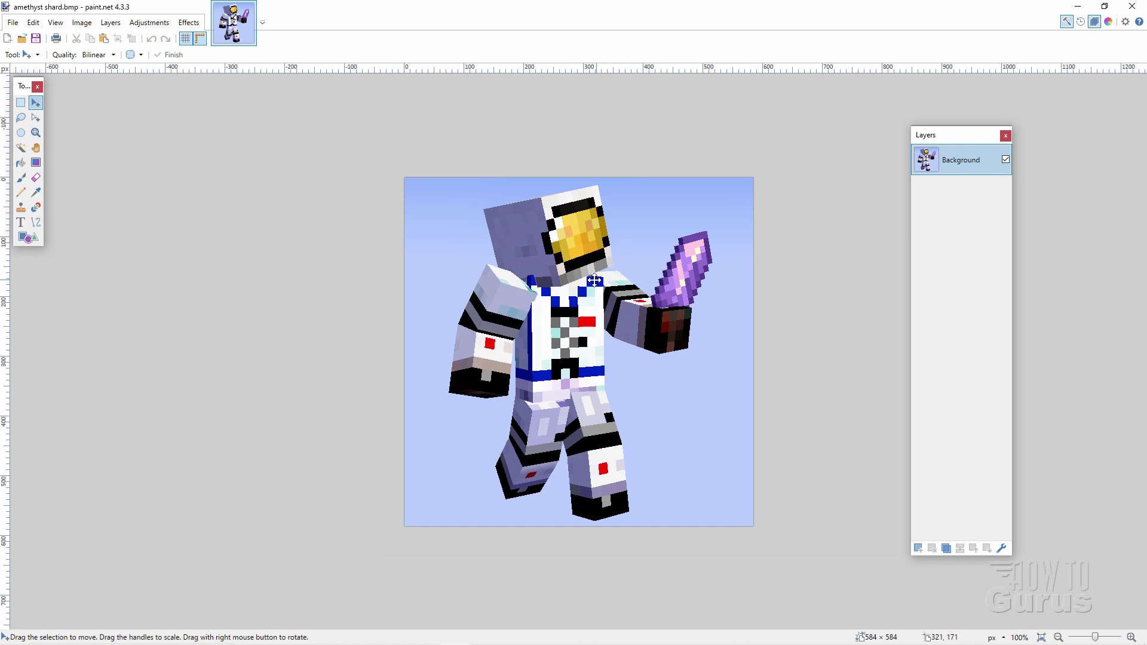
{"action": "left_click_drag", "start_coordinate": [943, 140], "coordinate": [834, 151]}
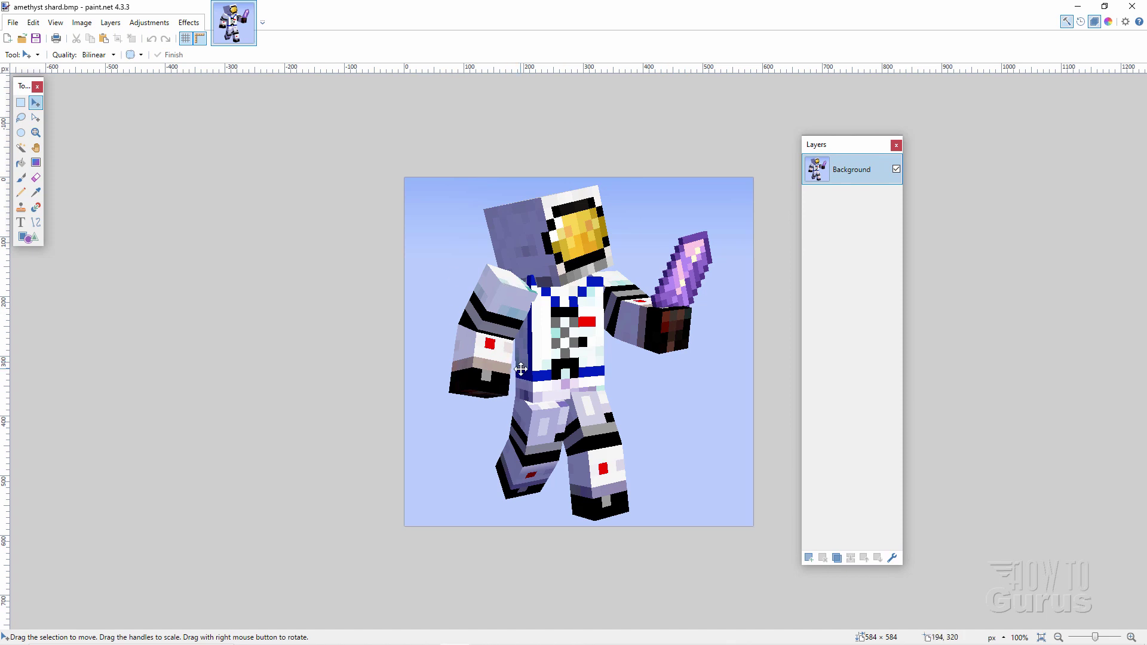
Step: Open pointer.png from Packs\assets\minecraft\textures\painting as a new image in paint.net
{"action": "key", "text": "alt+Tab"}
{"action": "left_click", "coordinate": [403, 248]}
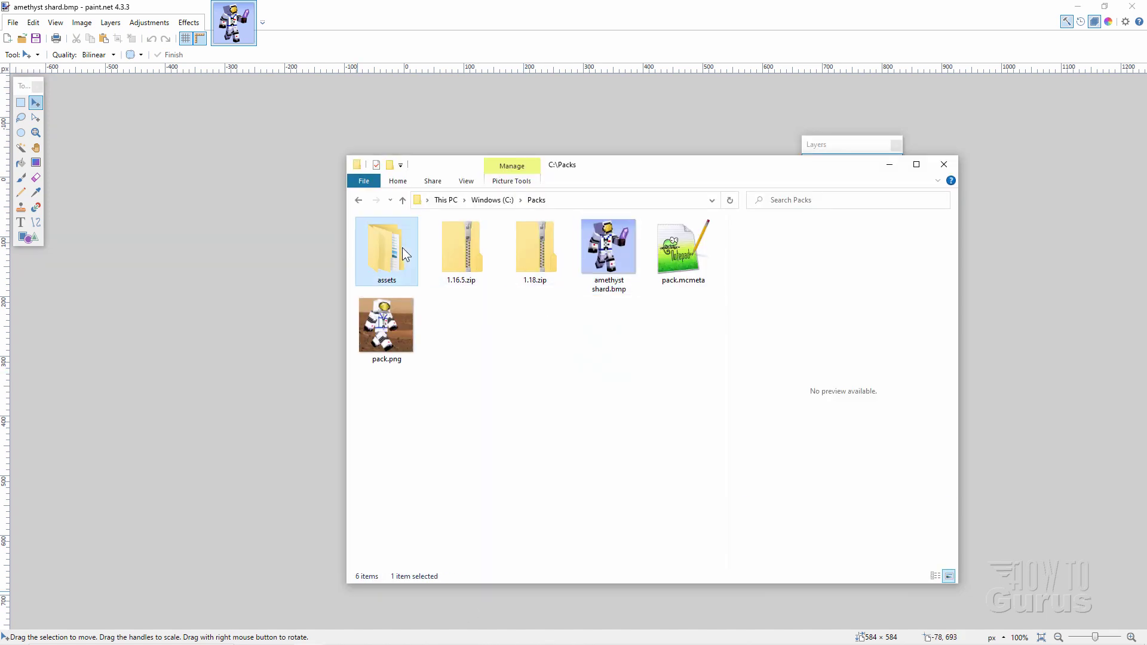
{"action": "double_click", "coordinate": [403, 247]}
{"action": "double_click", "coordinate": [403, 249]}
{"action": "double_click", "coordinate": [389, 247]}
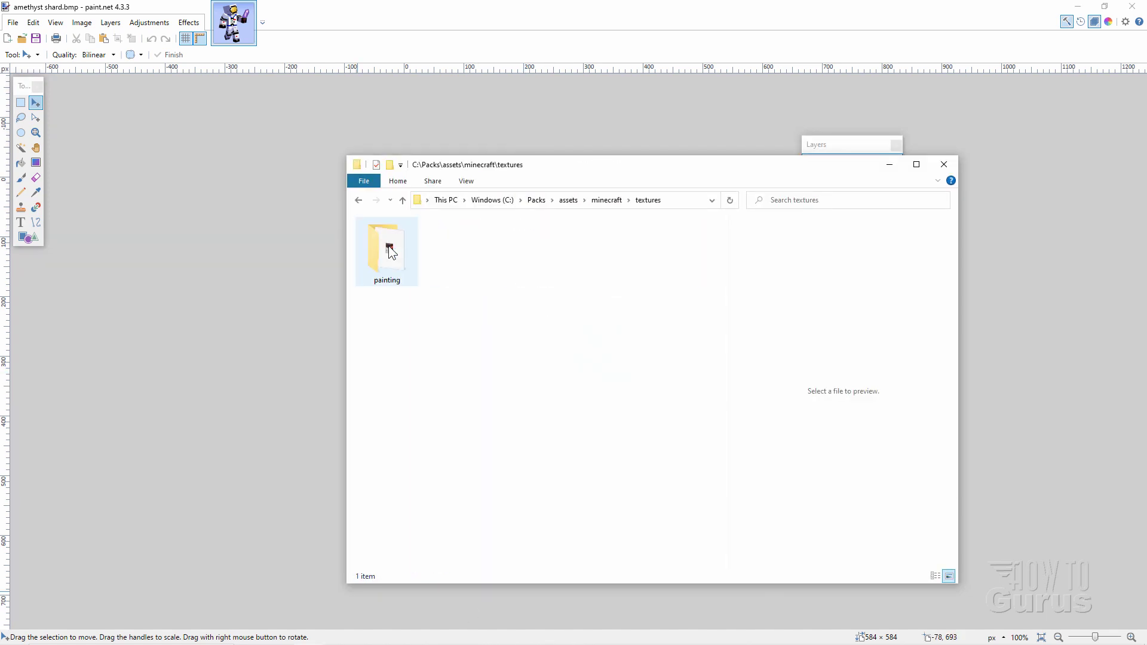
{"action": "double_click", "coordinate": [389, 246]}
{"action": "left_click", "coordinate": [400, 268]}
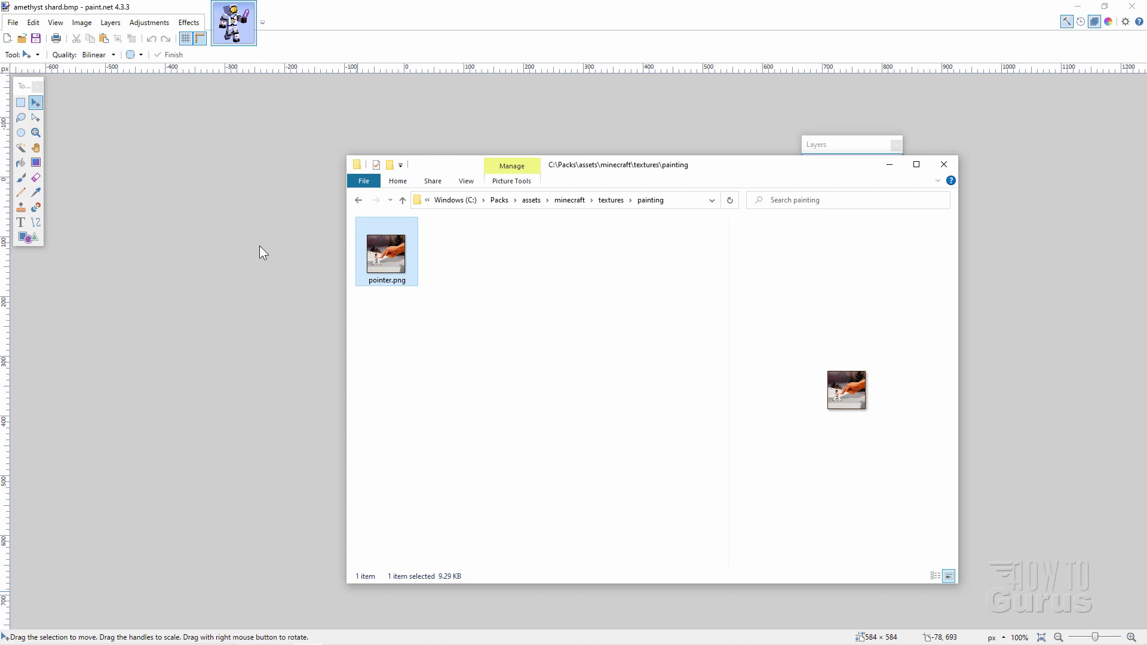
{"action": "left_click_drag", "start_coordinate": [259, 246], "coordinate": [266, 247]}
{"action": "left_click", "coordinate": [500, 340]}
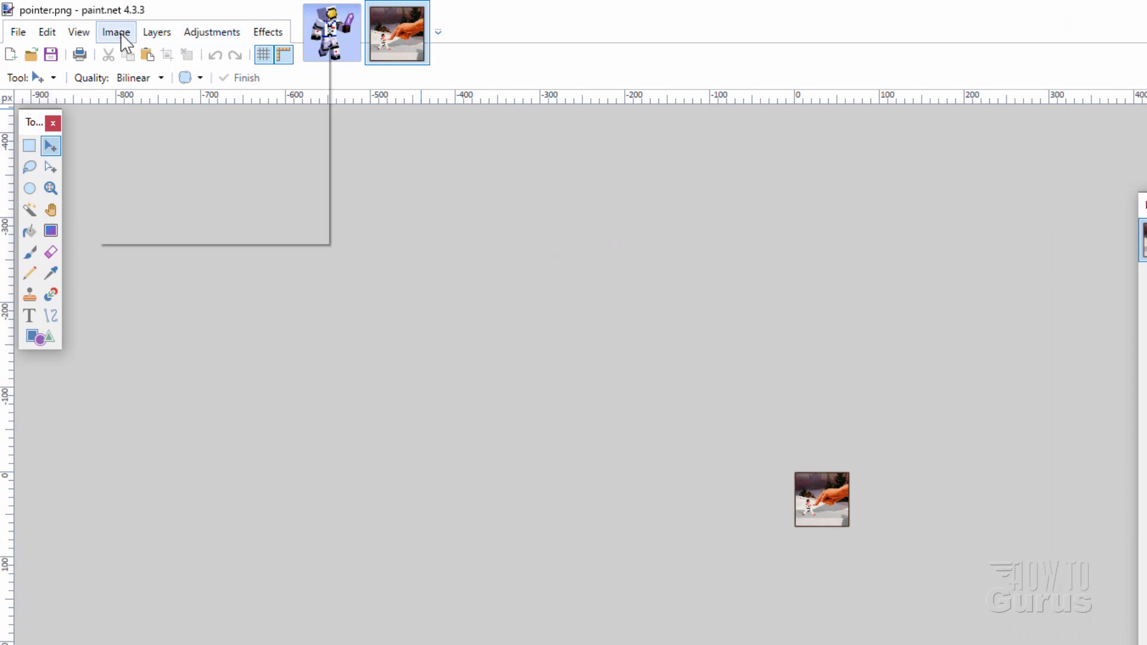
Step: Confirm in Image > Resize that pointer.png is 64 × 64, cancel, and close it
{"action": "left_click", "coordinate": [122, 35]}
{"action": "left_click", "coordinate": [143, 76]}
{"action": "left_click", "coordinate": [827, 448]}
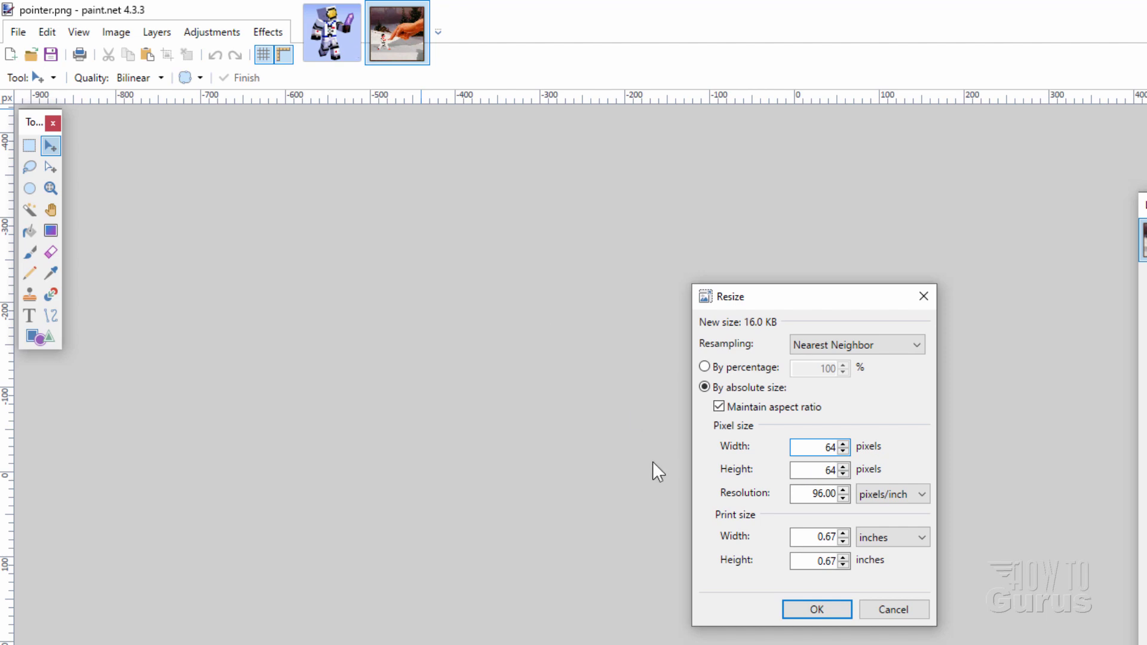
{"action": "left_click", "coordinate": [898, 611]}
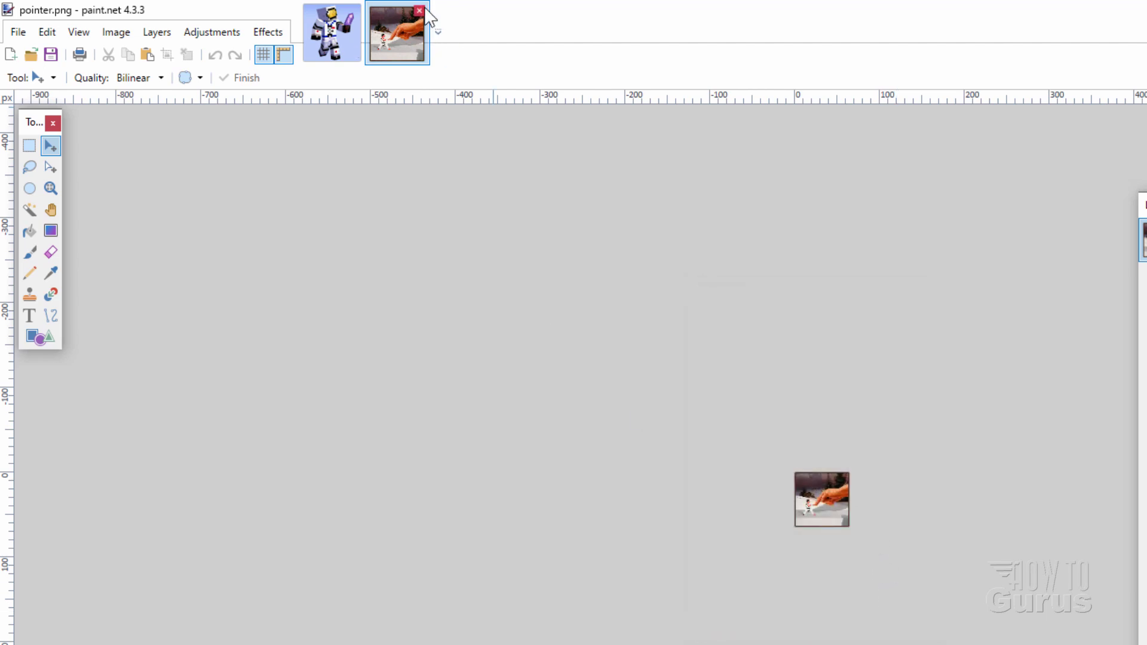
{"action": "left_click", "coordinate": [420, 11]}
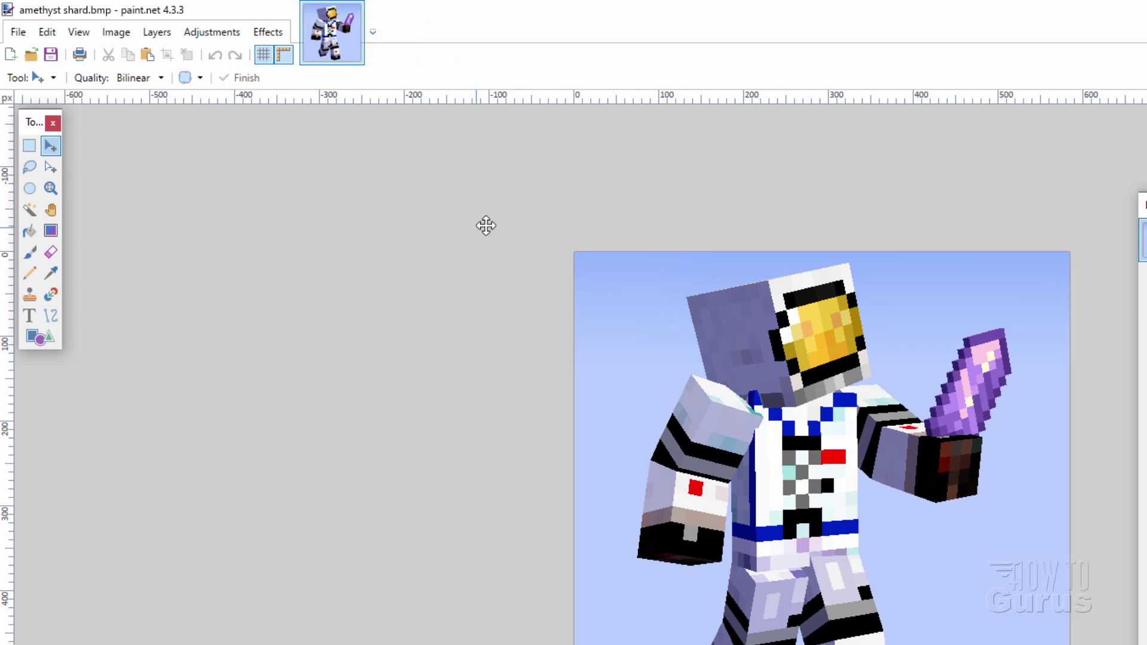
Step: Resize amethyst shard.bmp from 584 to 256 px wide at 96 resolution, keeping Nearest Neighbor
{"action": "left_click", "coordinate": [116, 32]}
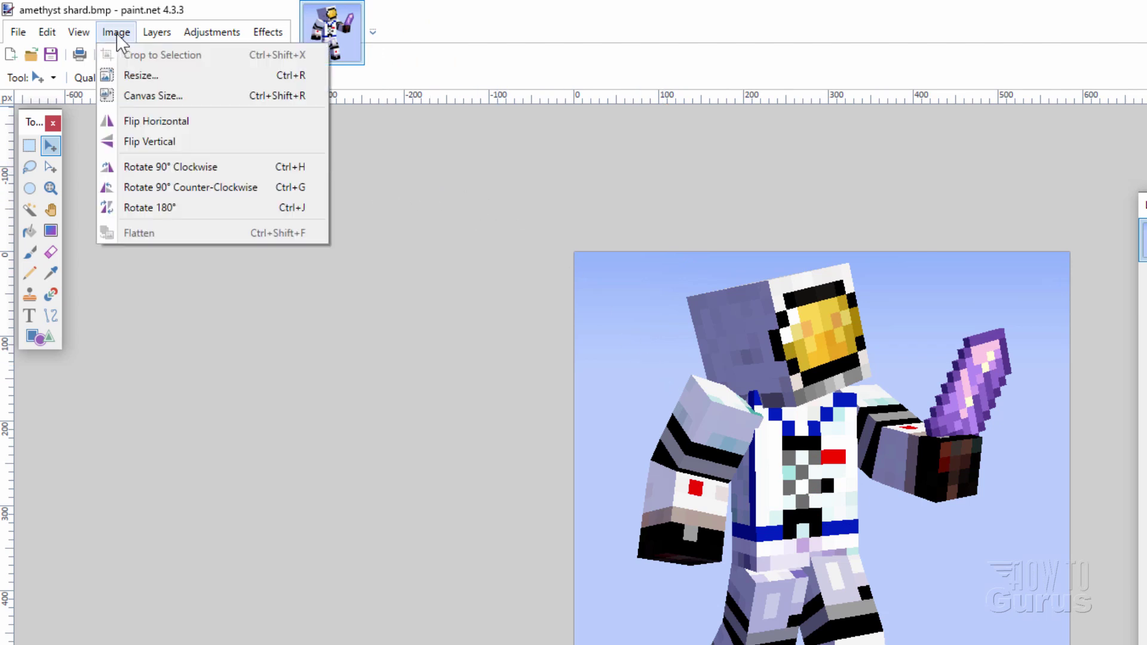
{"action": "left_click", "coordinate": [141, 76]}
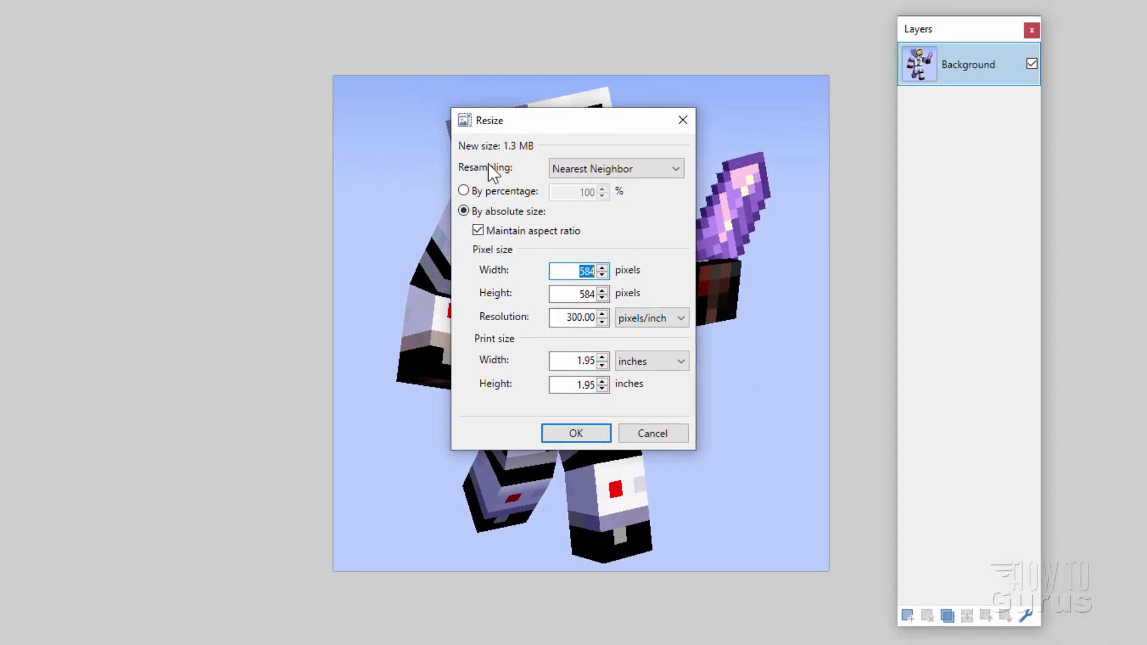
{"action": "left_click", "coordinate": [617, 169]}
{"action": "left_click", "coordinate": [589, 251]}
{"action": "left_click_drag", "start_coordinate": [591, 123], "coordinate": [557, 119]}
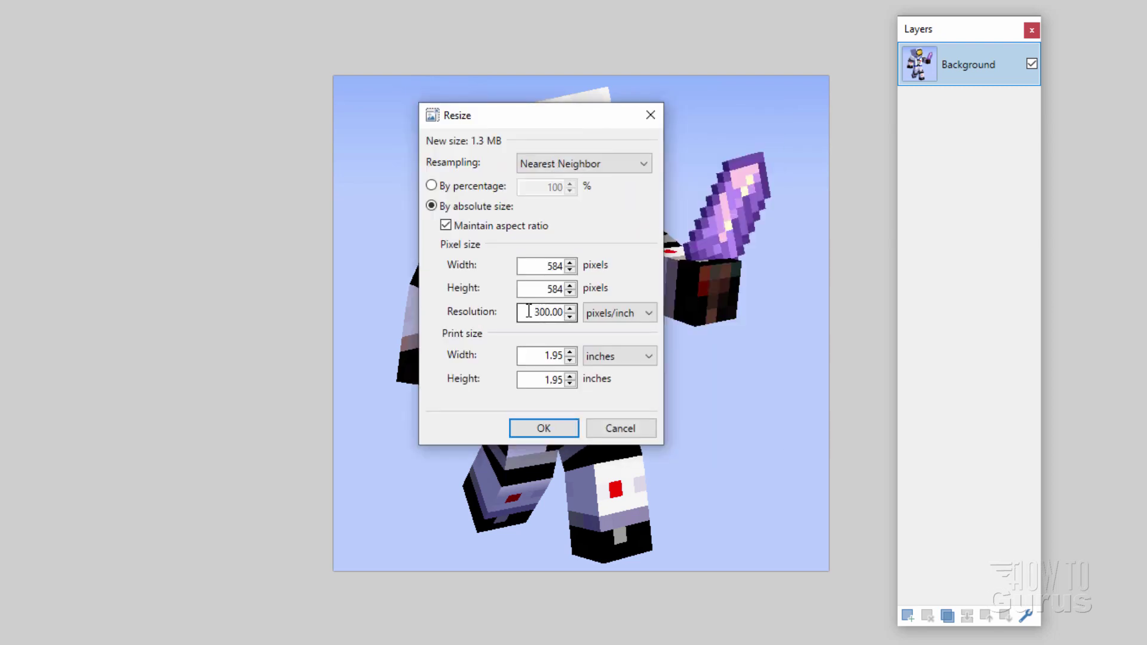
{"action": "left_click_drag", "start_coordinate": [525, 311], "coordinate": [589, 319]}
{"action": "type", "text": "96"}
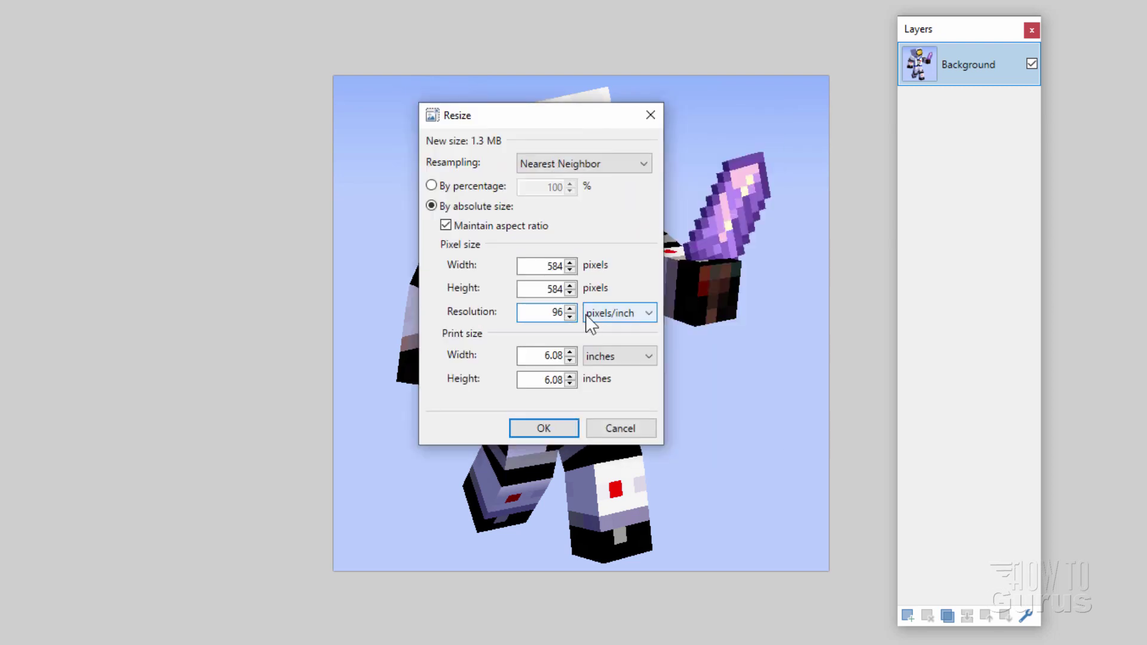
{"action": "left_click", "coordinate": [543, 267]}
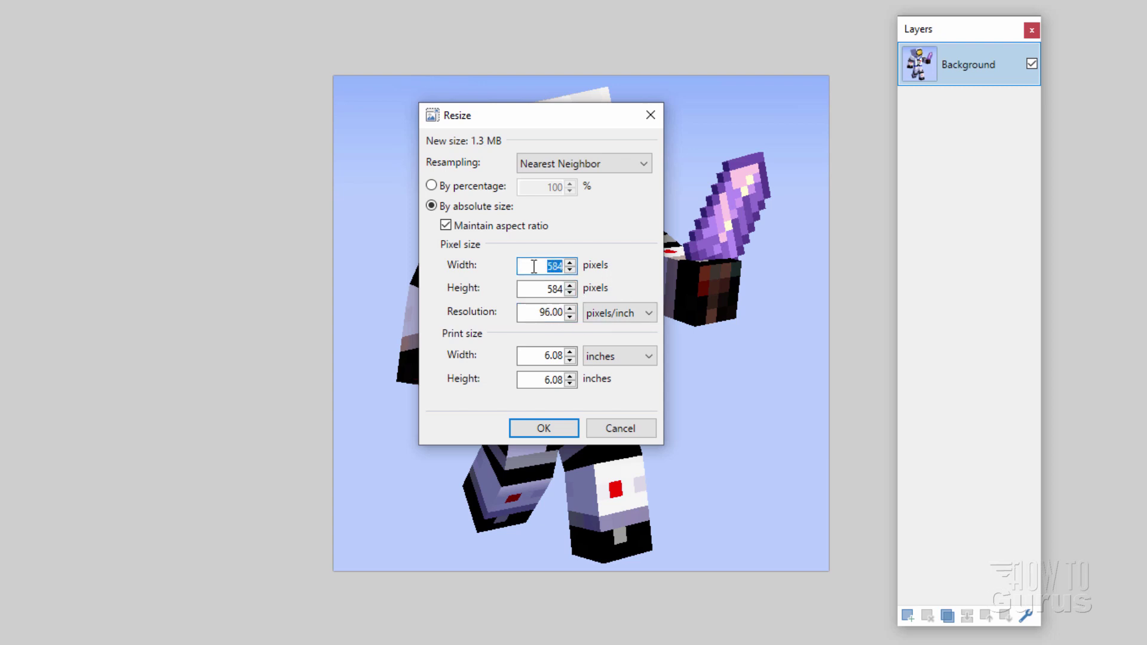
{"action": "type", "text": "256"}
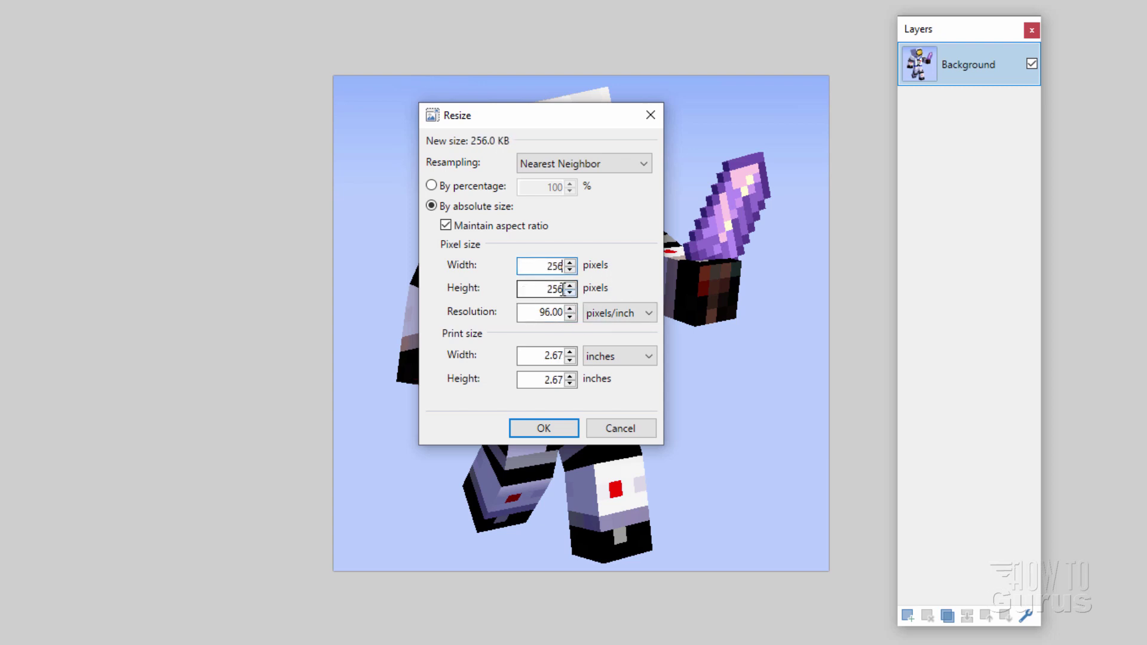
{"action": "left_click", "coordinate": [543, 435]}
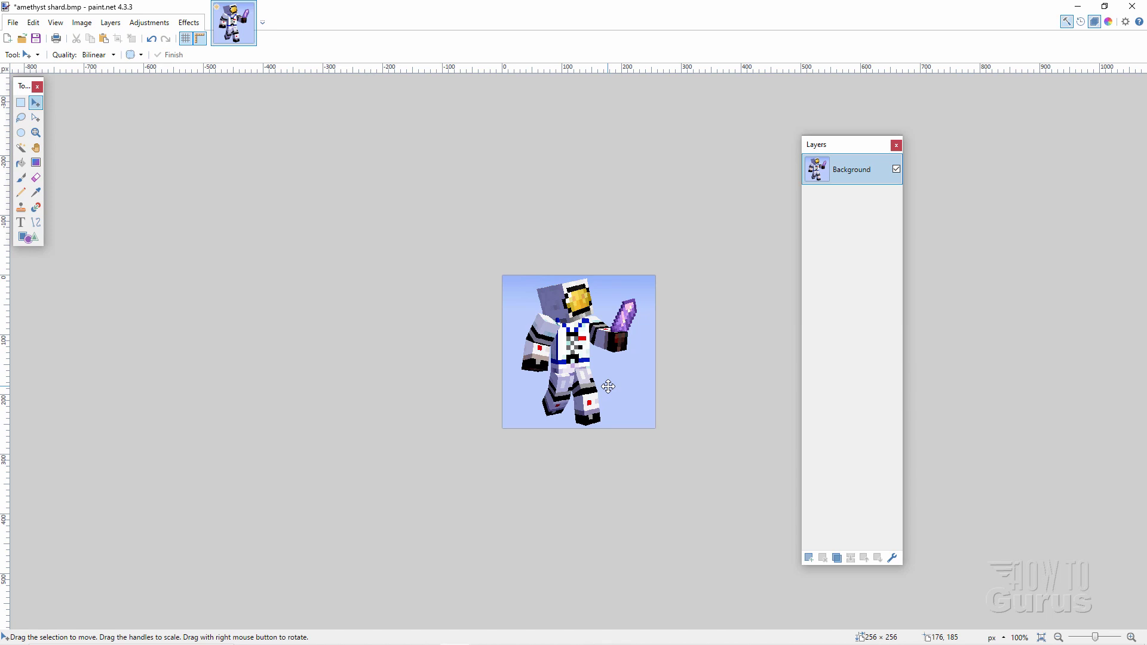
Step: Start Save As and browse to Packs\assets\minecraft\textures\painting
{"action": "left_click", "coordinate": [13, 23]}
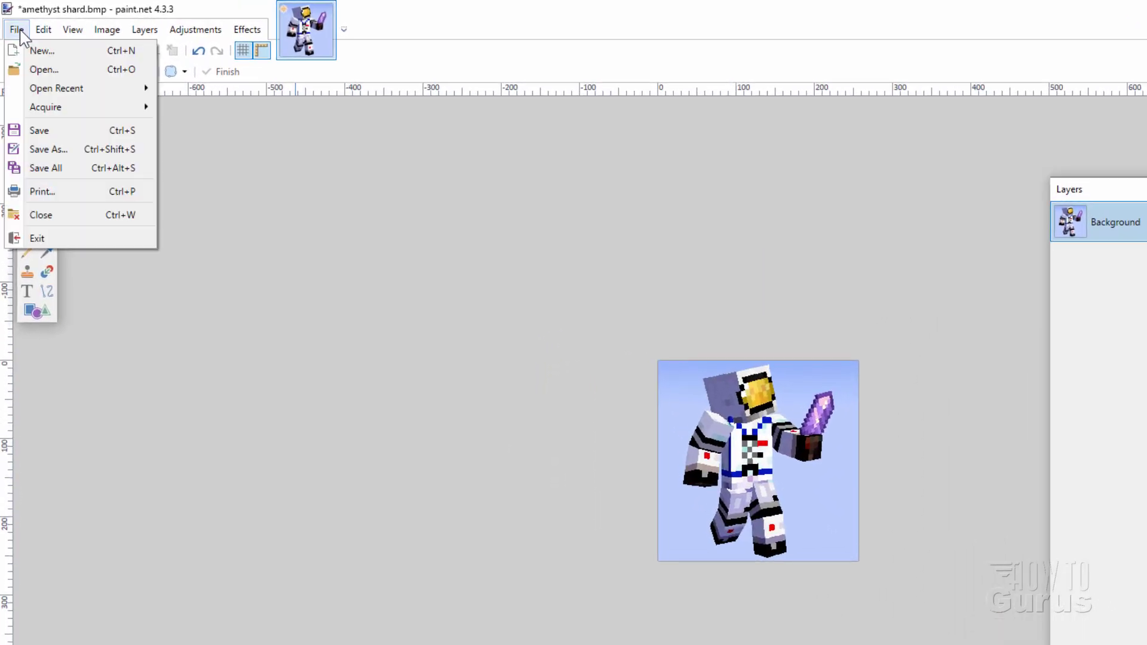
{"action": "left_click", "coordinate": [54, 150]}
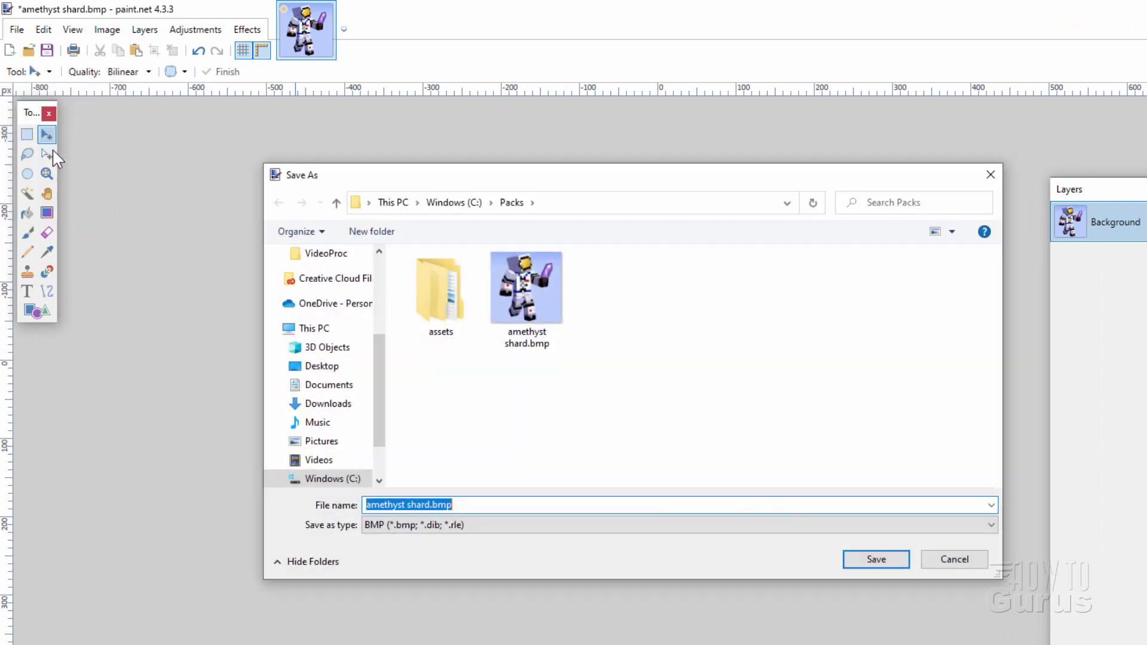
{"action": "left_click_drag", "start_coordinate": [586, 182], "coordinate": [620, 228]}
{"action": "double_click", "coordinate": [468, 334]}
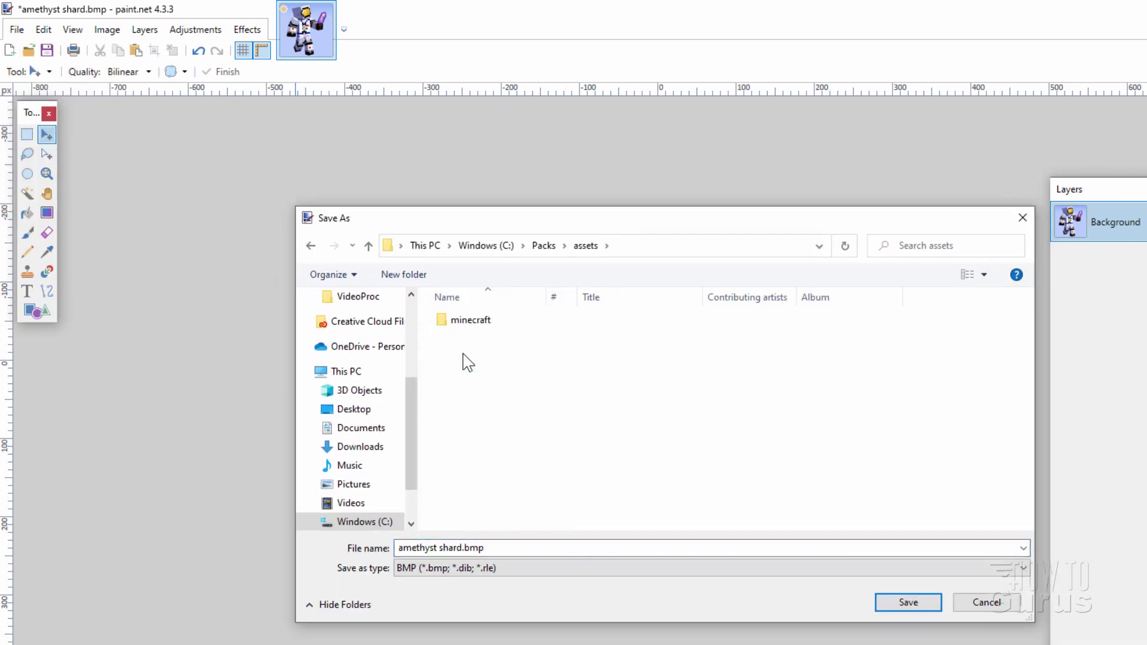
{"action": "double_click", "coordinate": [444, 324]}
{"action": "double_click", "coordinate": [444, 324]}
{"action": "double_click", "coordinate": [445, 302]}
Step: Save as PNG over pointer.png, confirming the replacement and accepting the PNG settings
{"action": "left_click", "coordinate": [529, 568]}
{"action": "scroll", "coordinate": [530, 570], "scroll_direction": "up", "scroll_amount": 1}
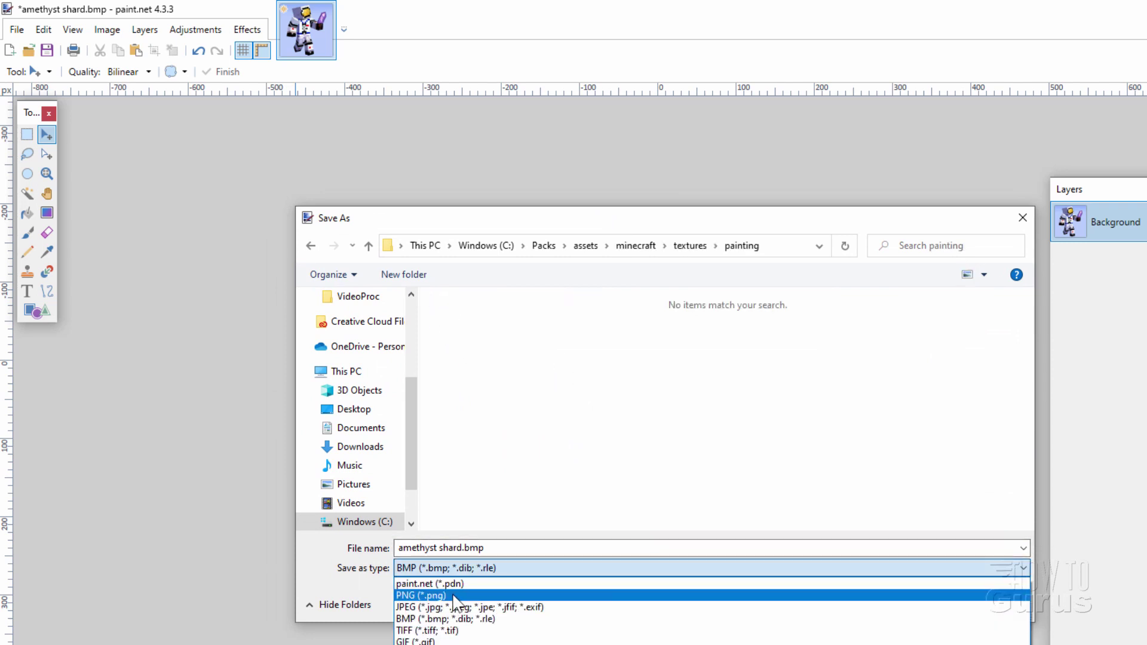
{"action": "left_click", "coordinate": [466, 602]}
{"action": "left_click", "coordinate": [473, 342]}
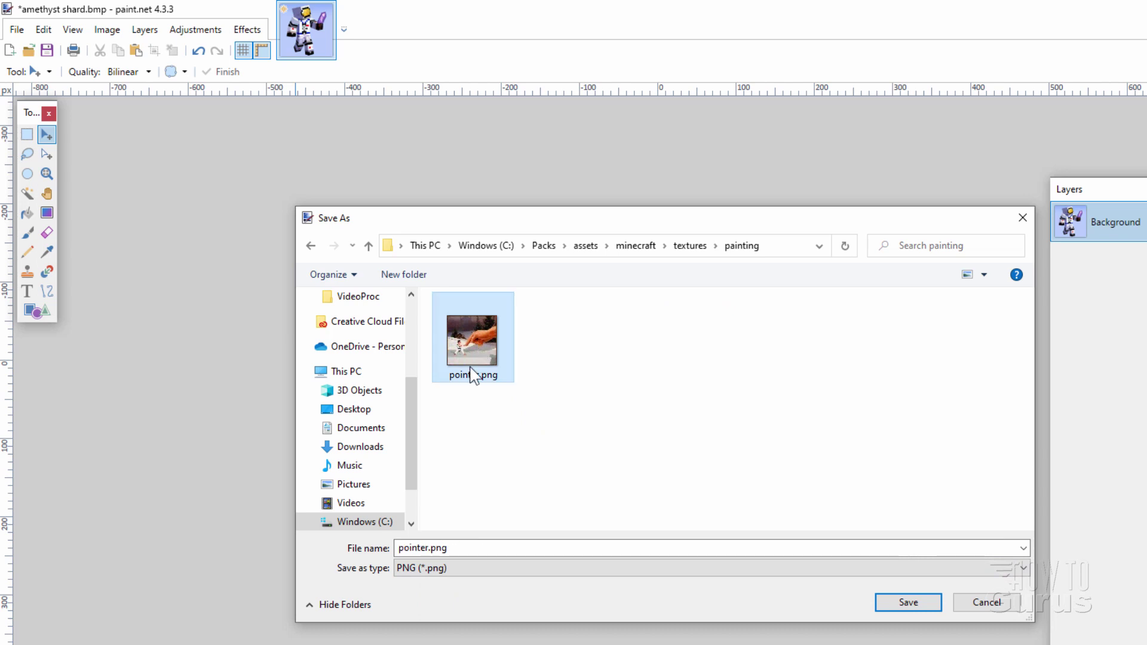
{"action": "left_click", "coordinate": [907, 602]}
{"action": "left_click", "coordinate": [789, 431]}
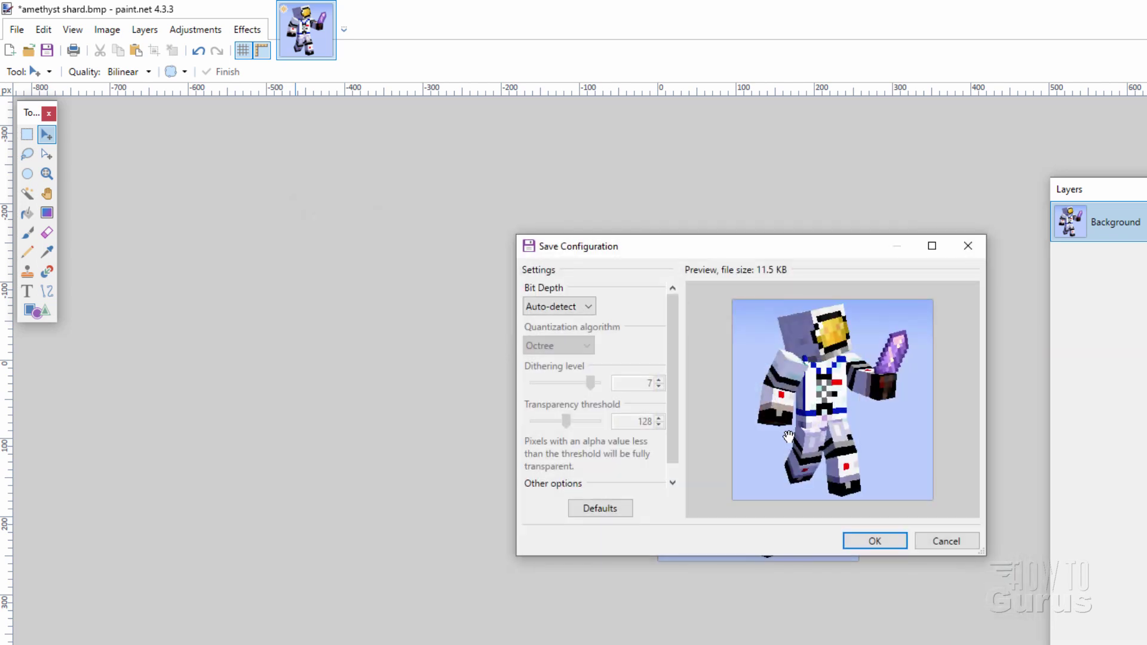
{"action": "left_click", "coordinate": [876, 541]}
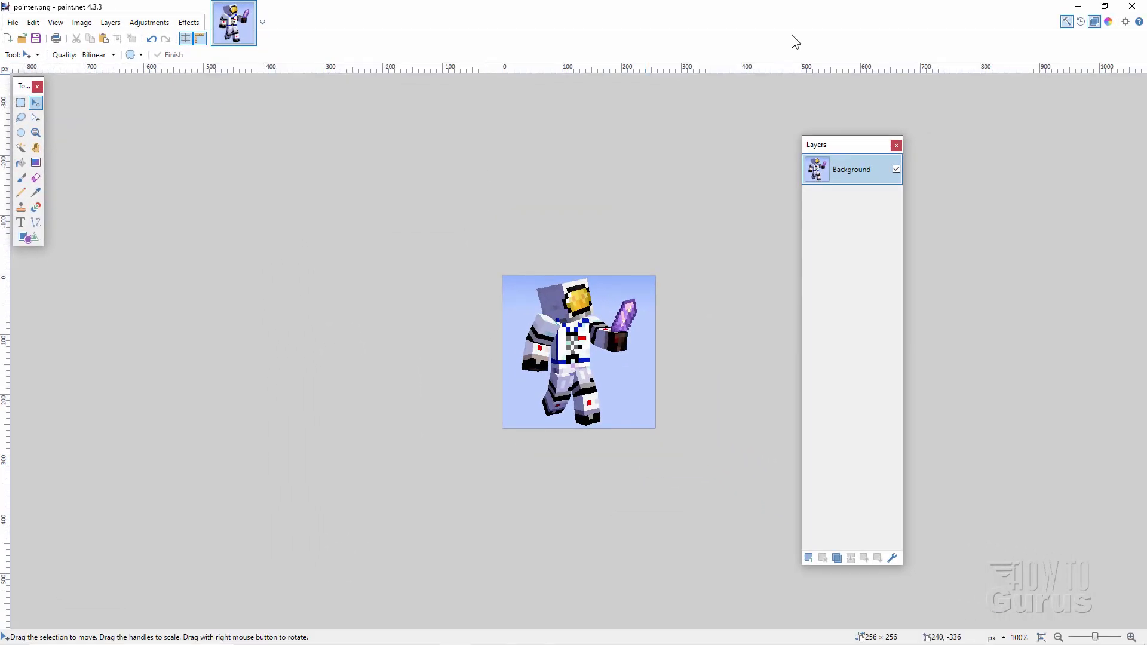
Step: Close paint.net and go back up to the C:\Packs folder via the breadcrumb
{"action": "left_click", "coordinate": [1133, 6]}
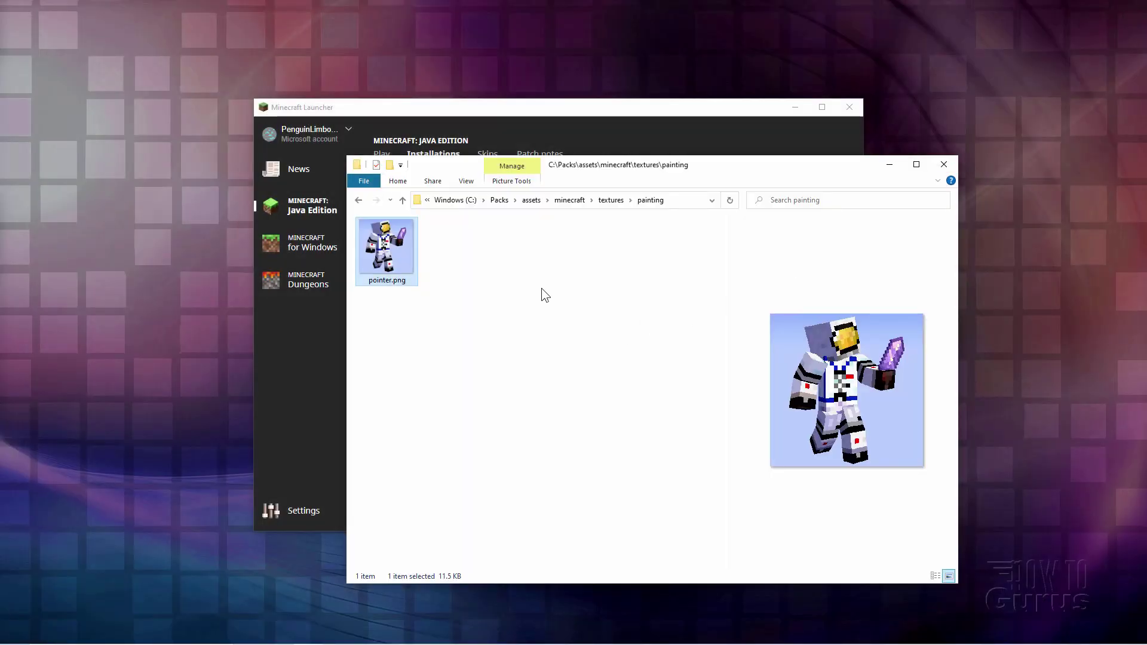
{"action": "left_click", "coordinate": [505, 200]}
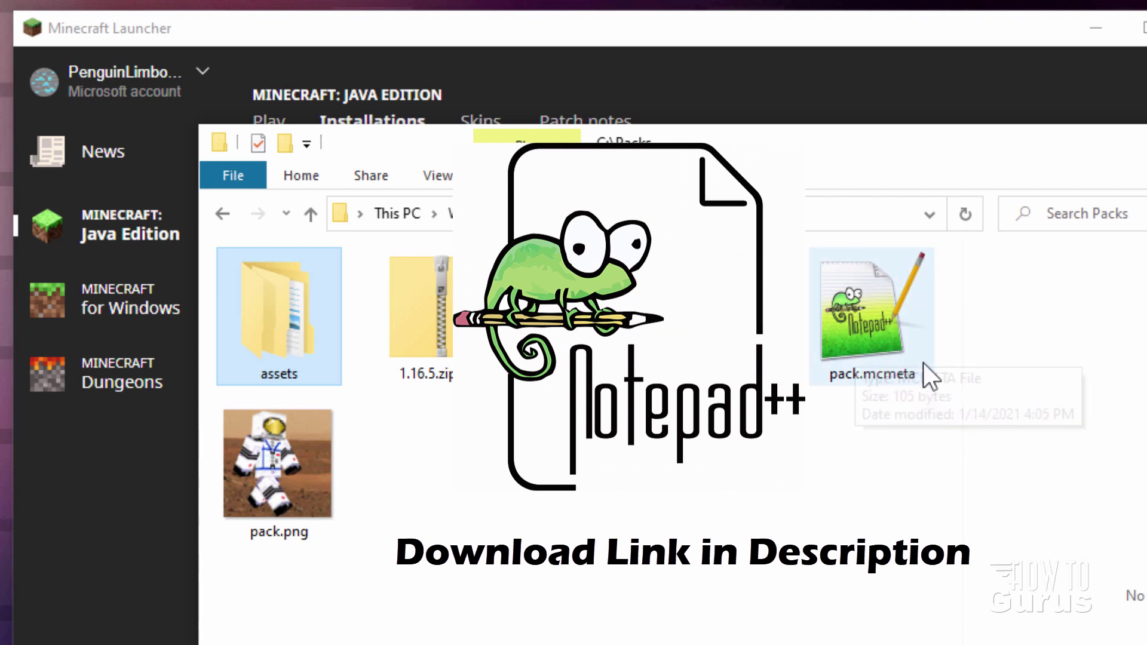
Step: Edit pack.mcmeta to pack_format 8 and description 'Spacesuit Painting', save, and close Notepad++
{"action": "double_click", "coordinate": [856, 342]}
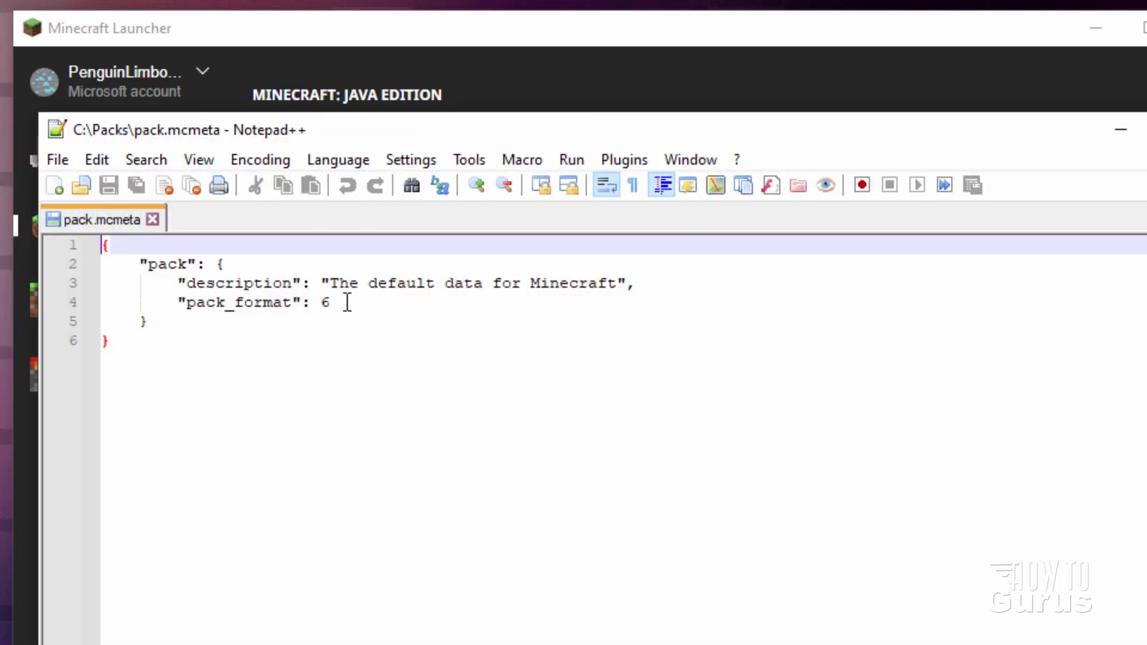
{"action": "left_click", "coordinate": [331, 304]}
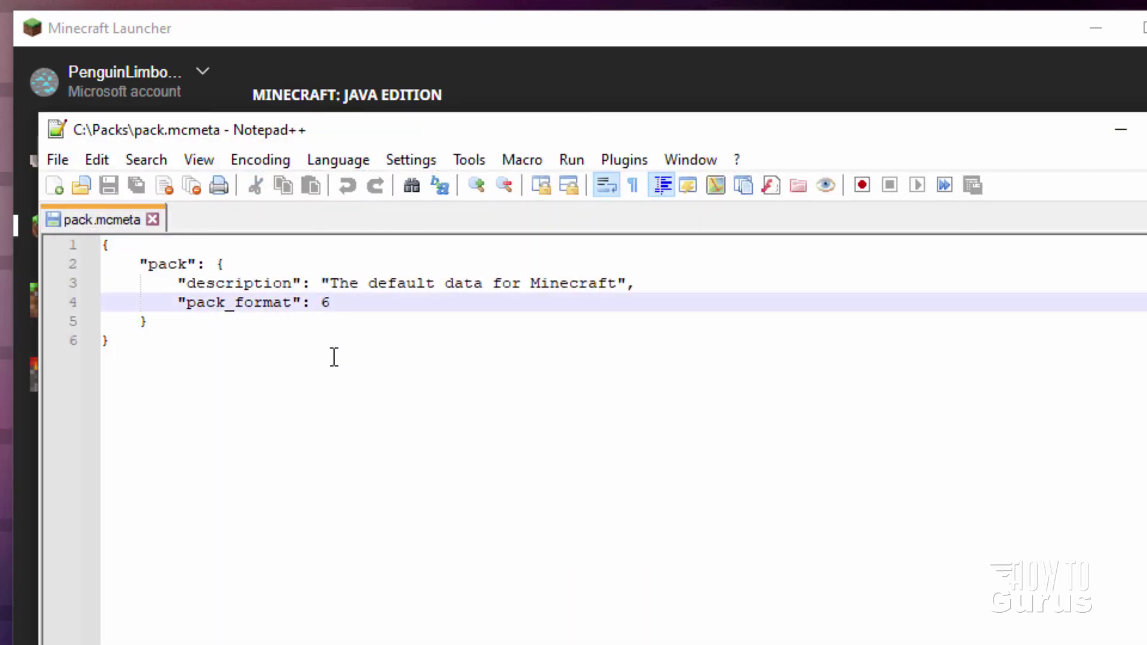
{"action": "key", "text": "BackSpace"}
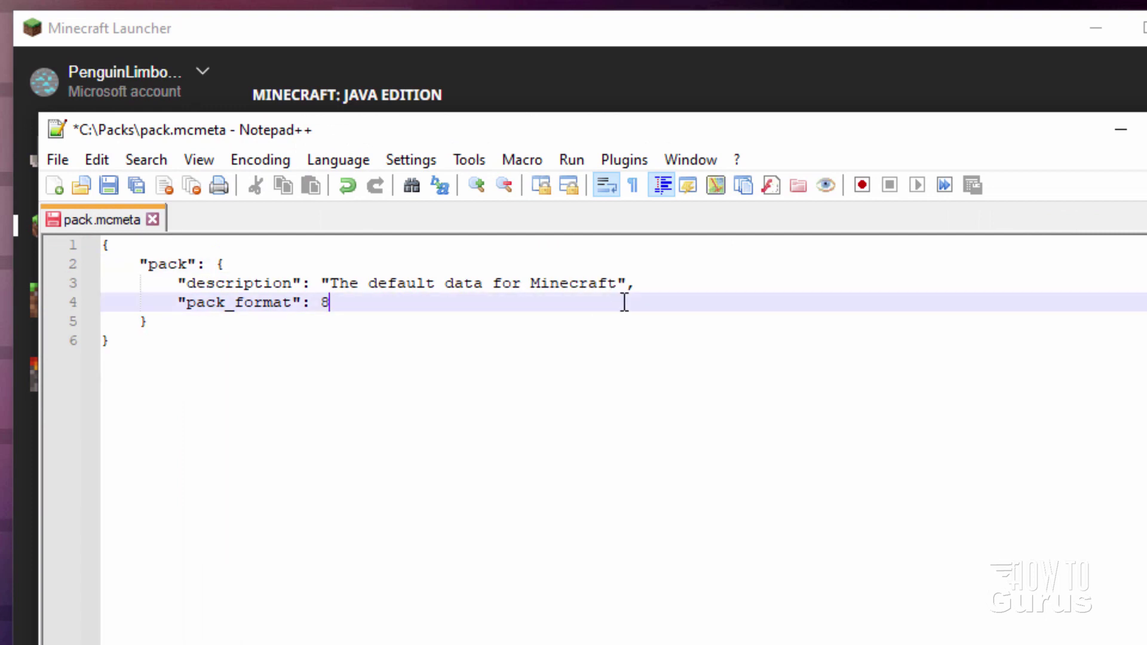
{"action": "left_click_drag", "start_coordinate": [618, 288], "coordinate": [352, 285]}
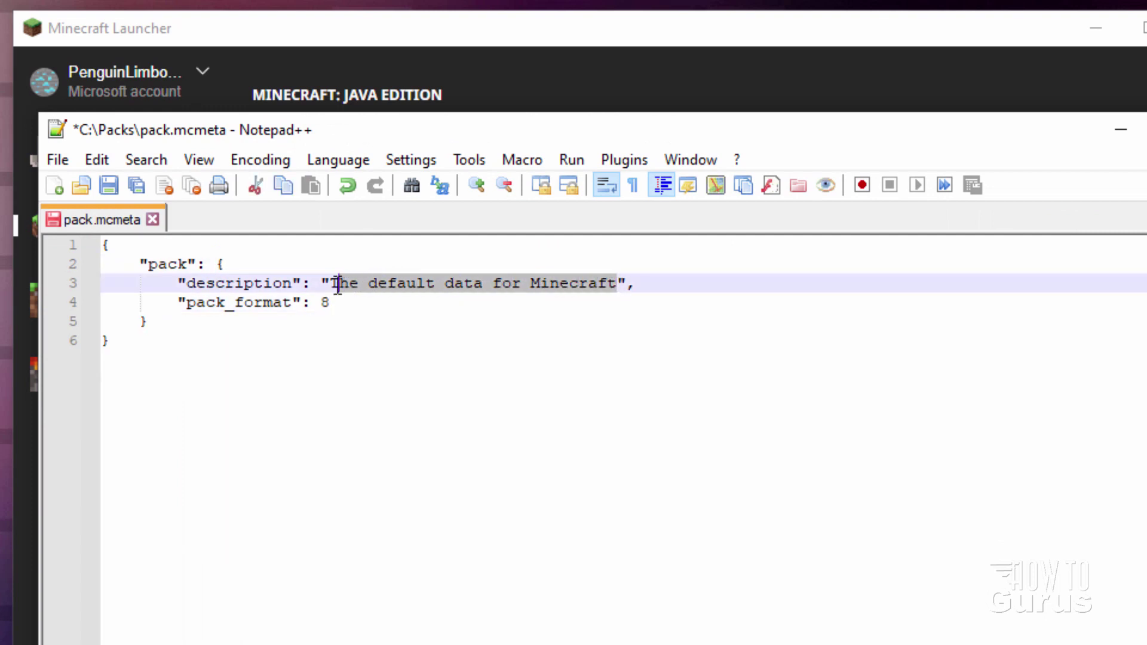
{"action": "type", "text": "Spaces"}
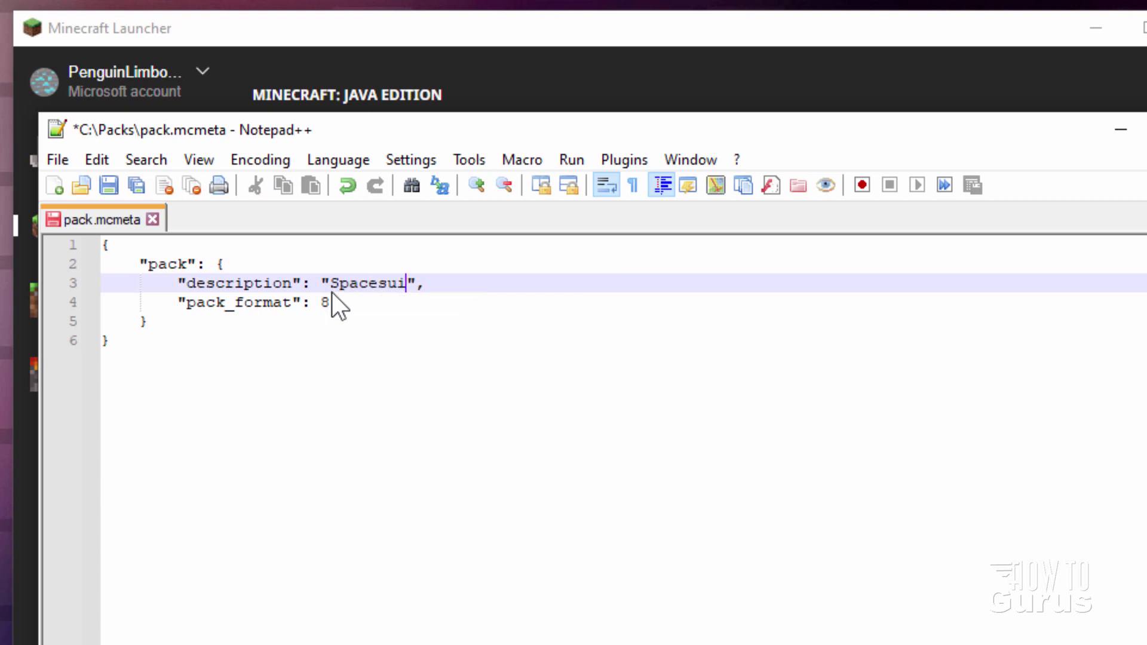
{"action": "type", "text": "uit Painting"}
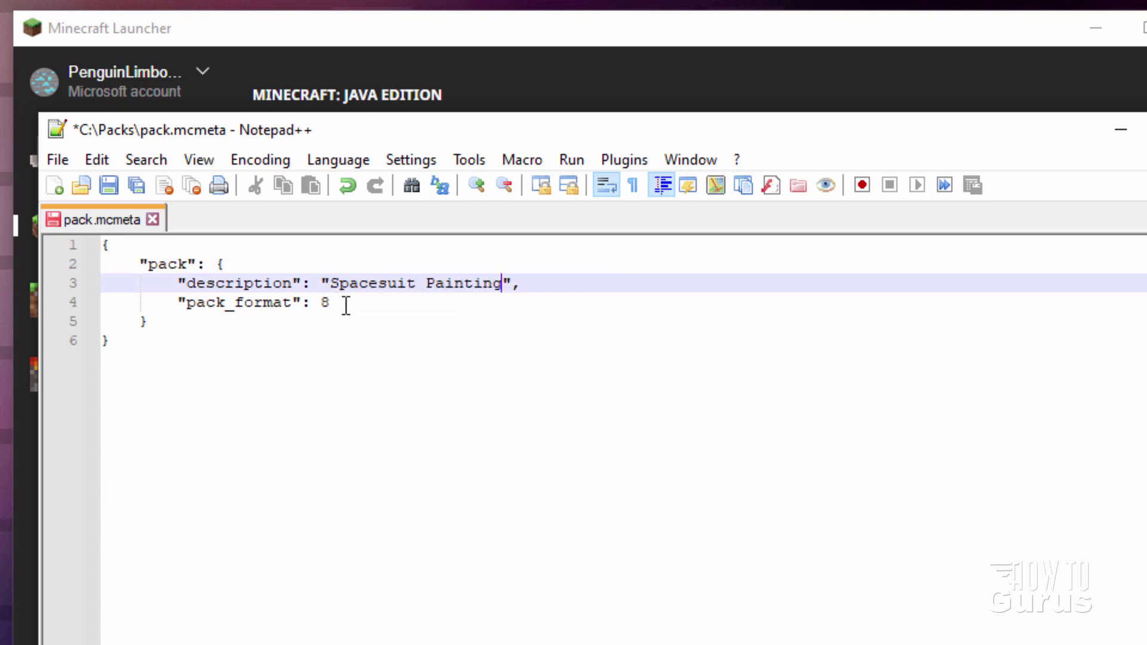
{"action": "left_click", "coordinate": [108, 185]}
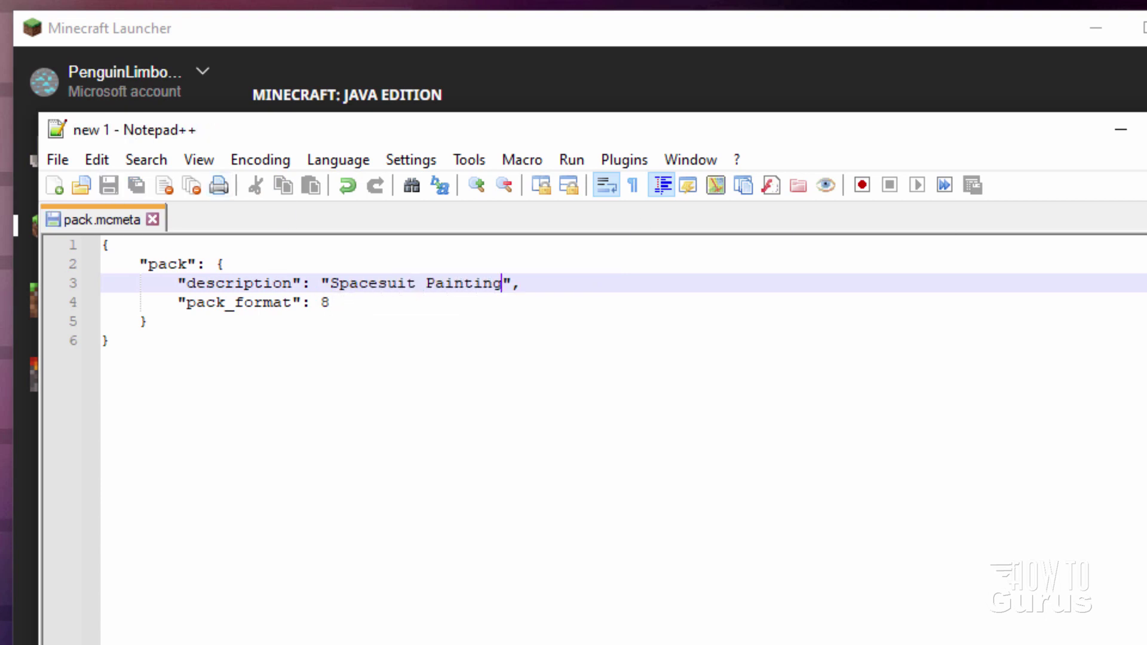
{"action": "key", "text": "alt+F4"}
Step: Select assets, pack.mcmeta and pack.png and zip them as 'Spacesuit Painting.zip'
{"action": "left_click", "coordinate": [813, 446]}
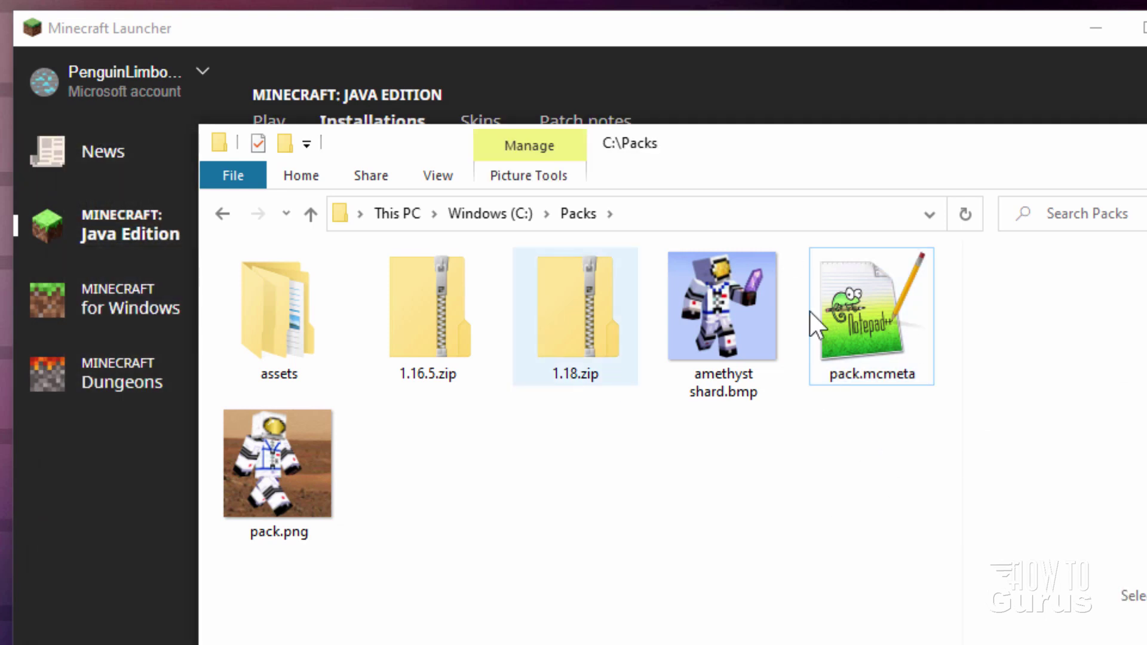
{"action": "left_click", "coordinate": [292, 322]}
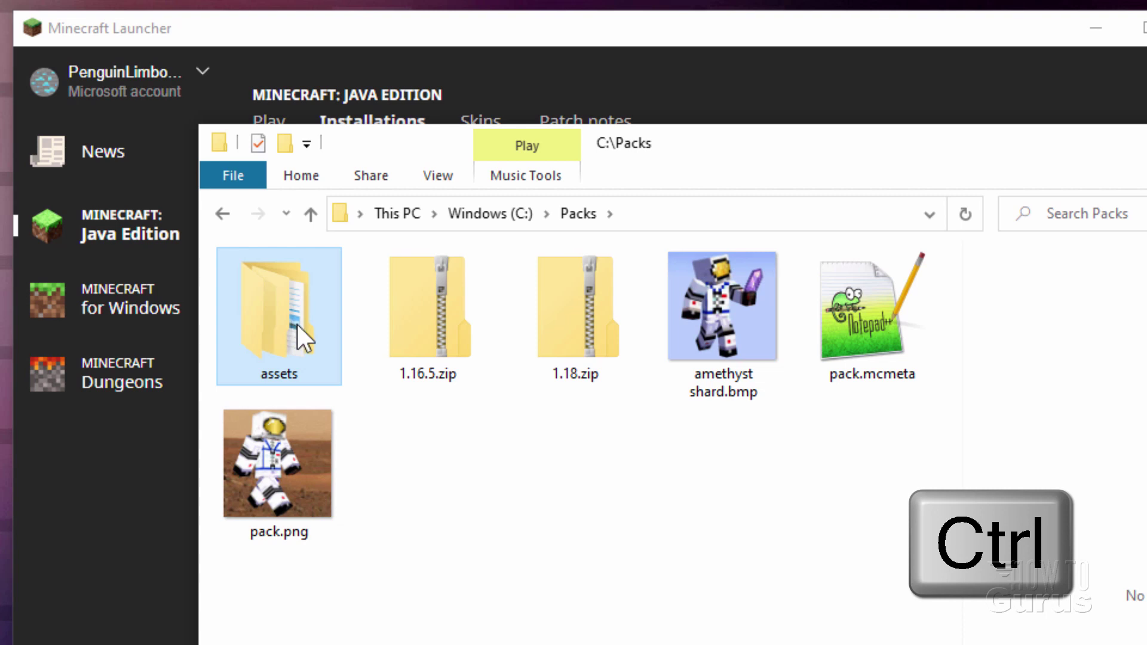
{"action": "left_click", "coordinate": [873, 319], "text": "ctrl"}
{"action": "left_click", "coordinate": [289, 470], "text": "ctrl"}
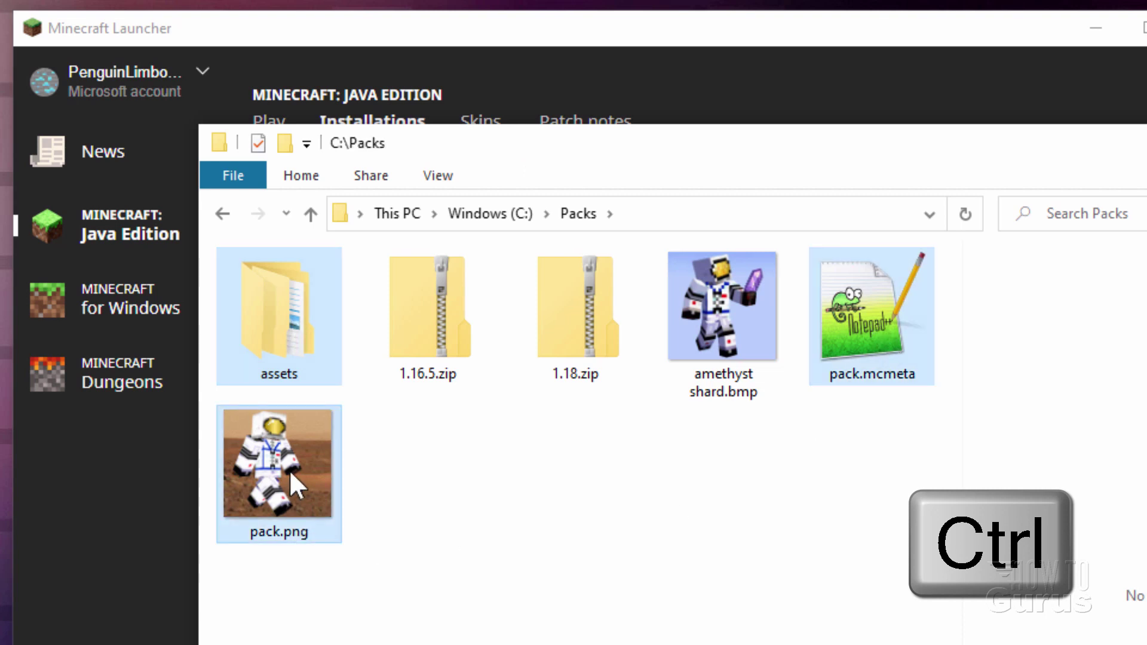
{"action": "left_click", "coordinate": [366, 178]}
{"action": "left_click", "coordinate": [331, 242]}
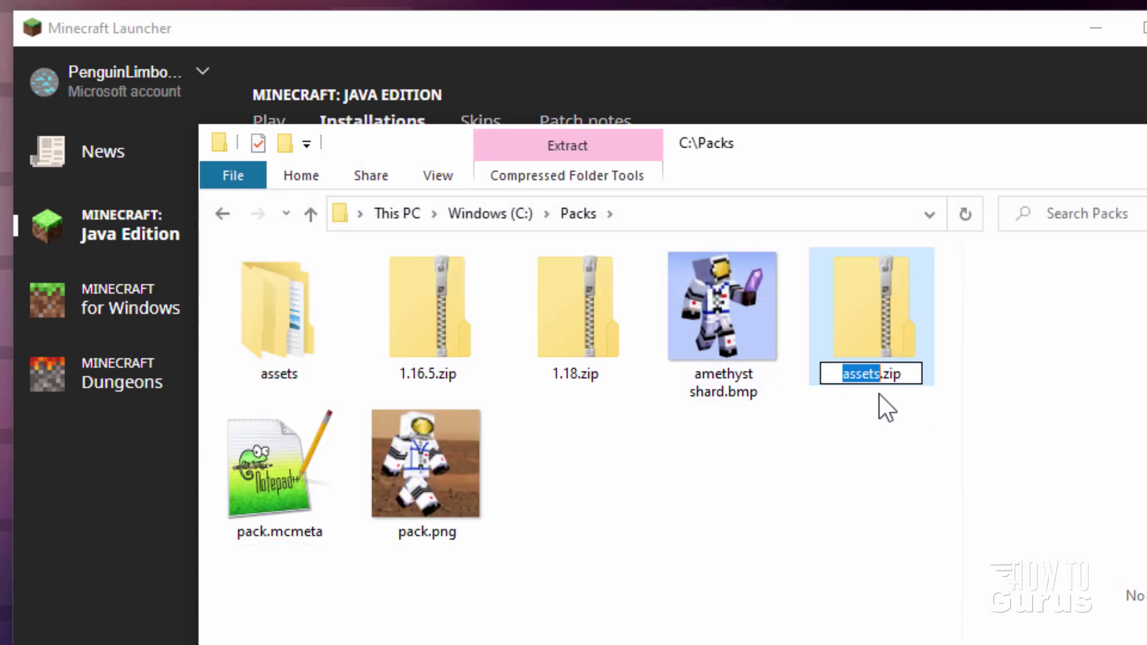
{"action": "type", "text": "Spacesuit Painting"}
{"action": "key", "text": "Return"}
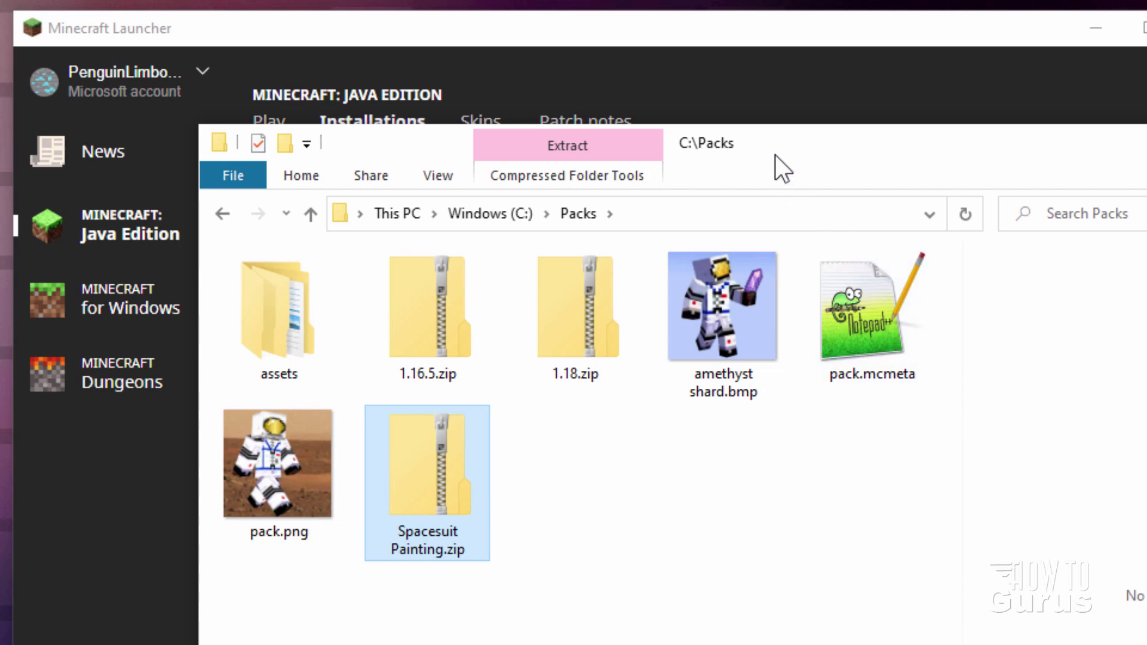
Step: Open the .minecraft\resourcepacks folder from the launcher's installation folder button
{"action": "left_click_drag", "start_coordinate": [773, 153], "coordinate": [1103, 170]}
{"action": "left_click", "coordinate": [245, 47]}
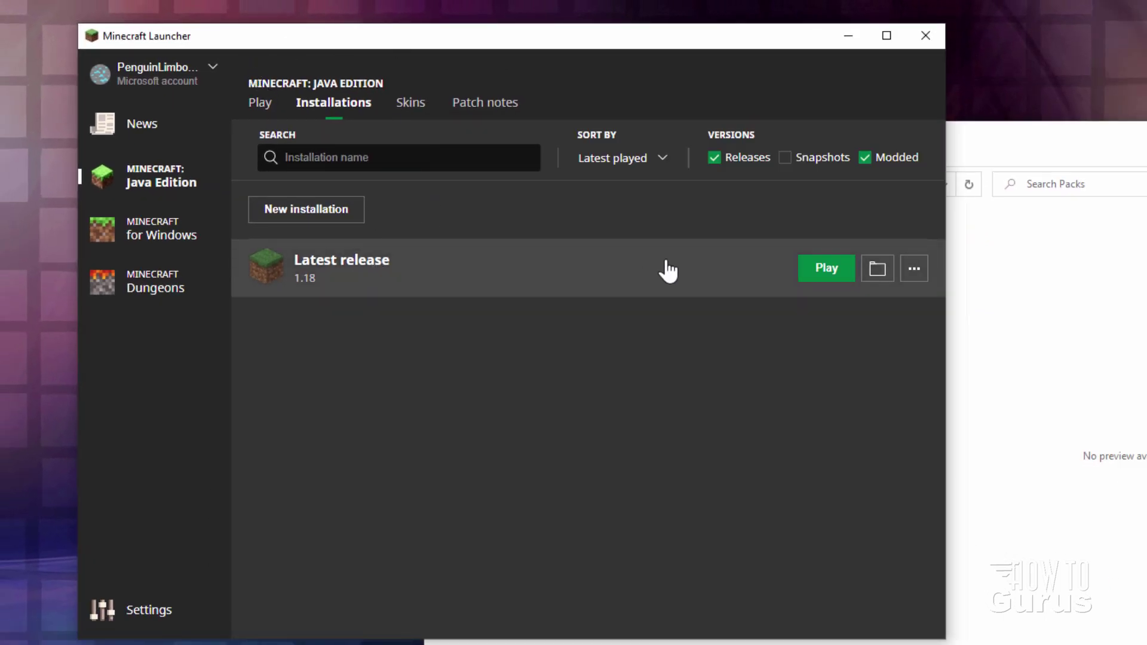
{"action": "left_click", "coordinate": [877, 272]}
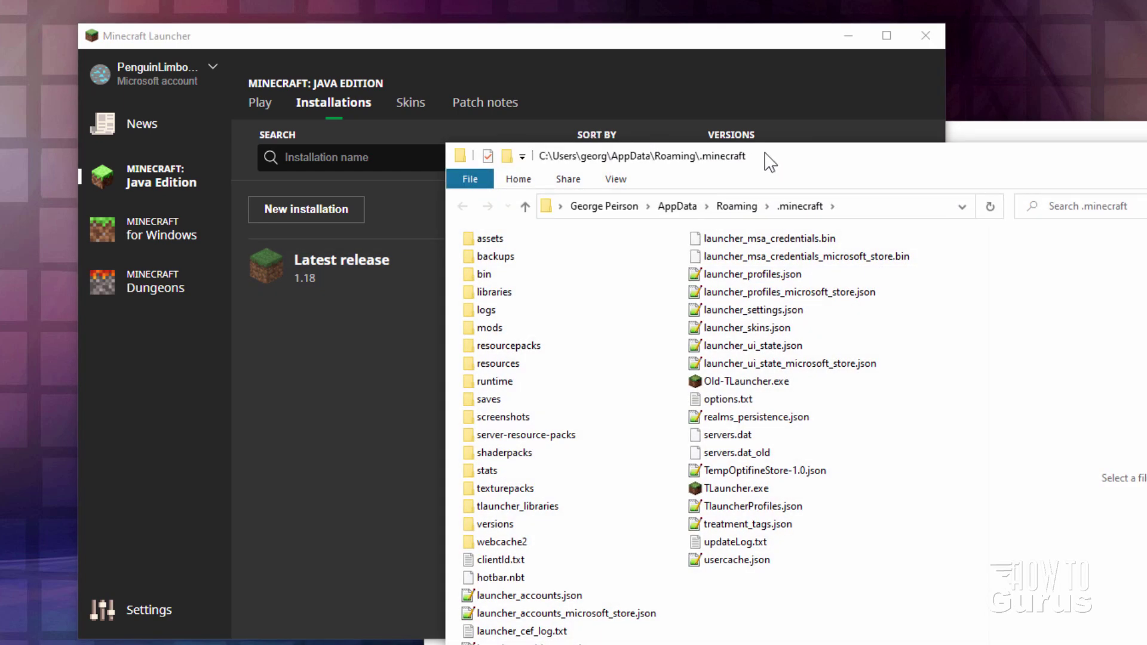
{"action": "left_click_drag", "start_coordinate": [769, 156], "coordinate": [344, 89]}
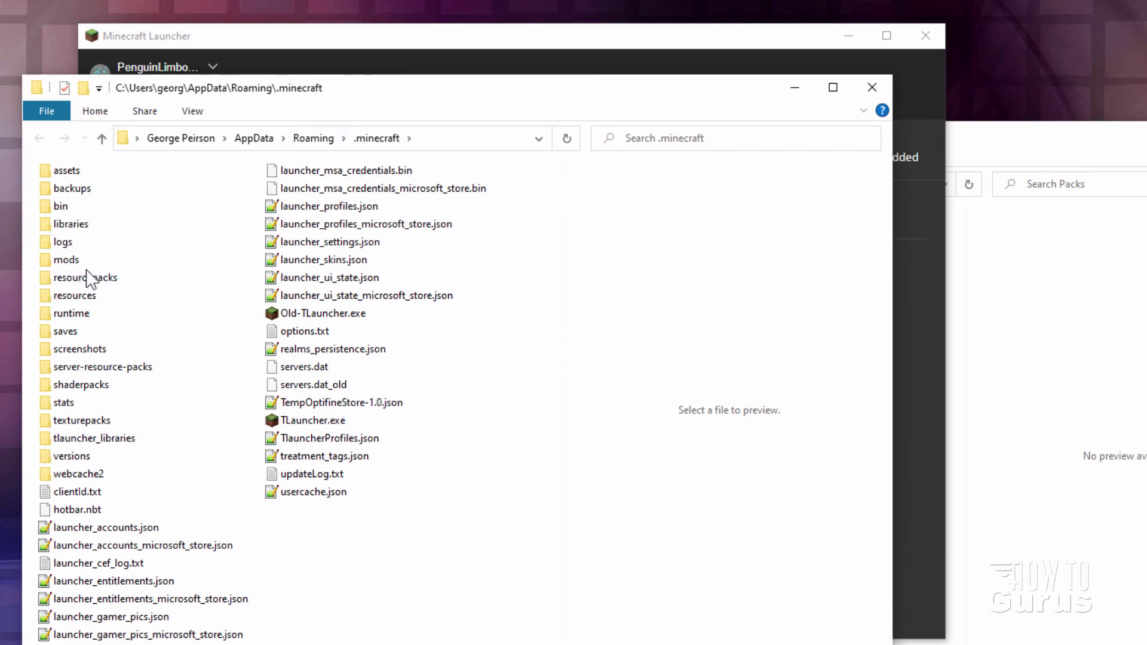
{"action": "double_click", "coordinate": [51, 278]}
Step: Move Spacesuit Painting.zip into resourcepacks and close both folder windows
{"action": "left_click", "coordinate": [1064, 174]}
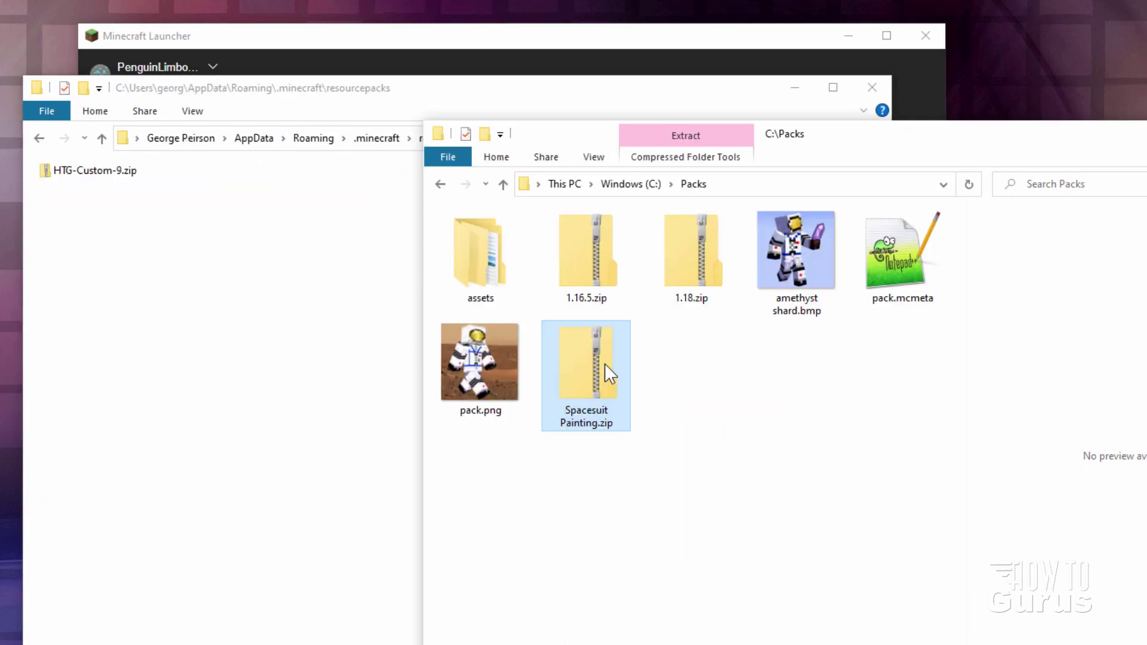
{"action": "left_click_drag", "start_coordinate": [586, 365], "coordinate": [187, 351]}
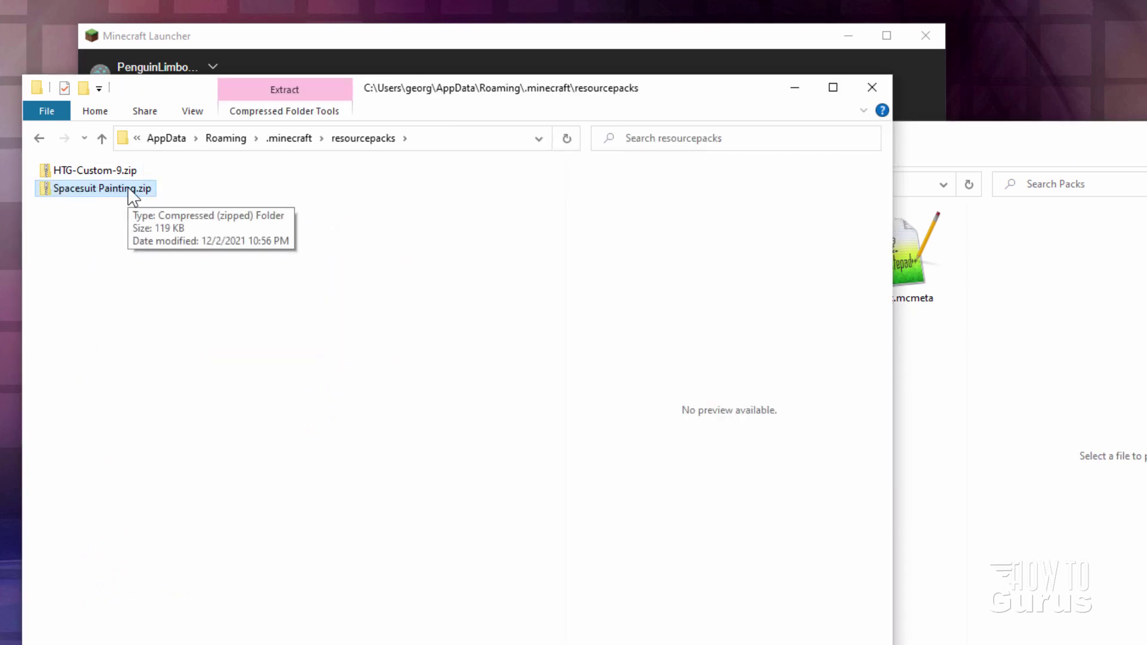
{"action": "left_click", "coordinate": [872, 88]}
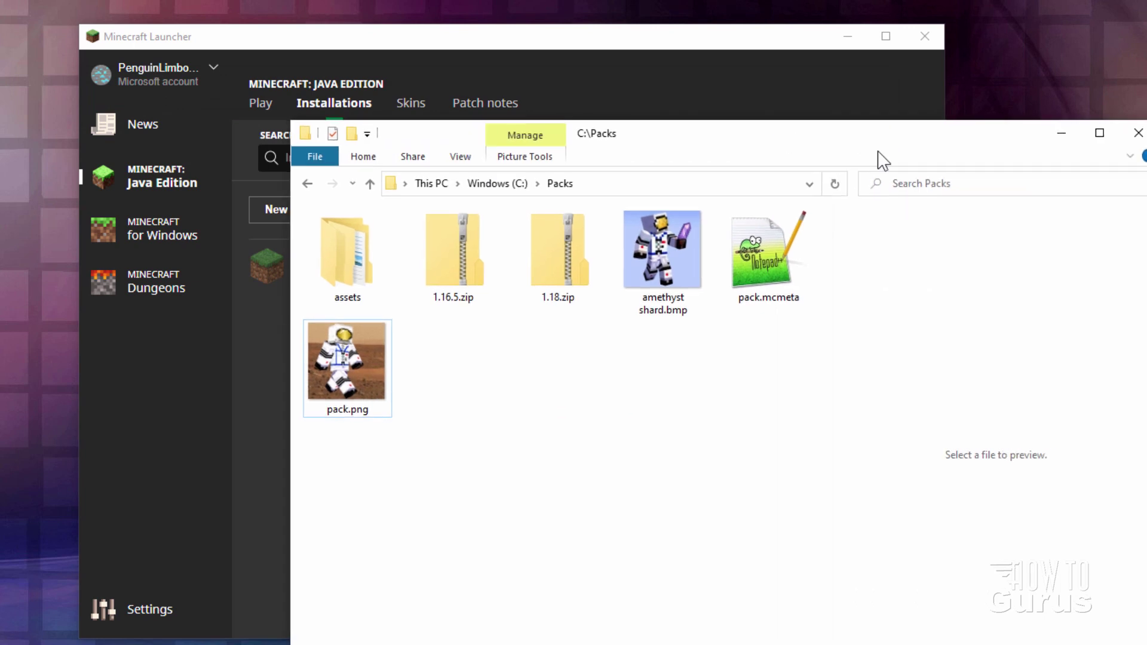
{"action": "left_click", "coordinate": [1130, 128]}
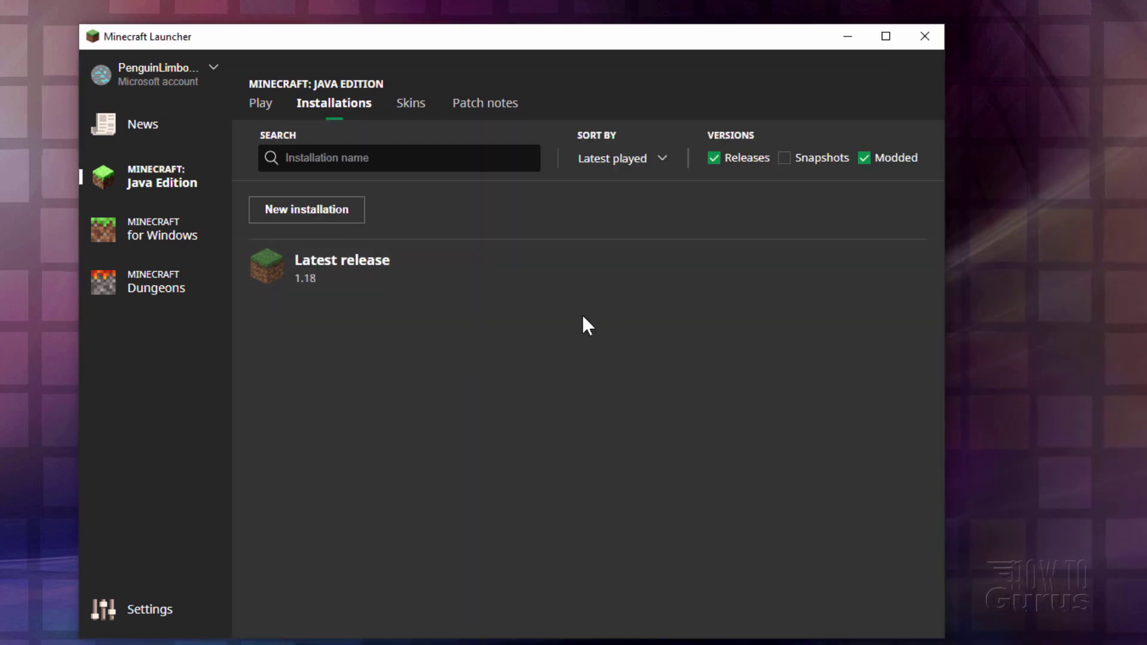
Step: Launch Minecraft Java Edition Latest release 1.18 from the launcher's Play page
{"action": "mouse_move", "coordinate": [372, 269]}
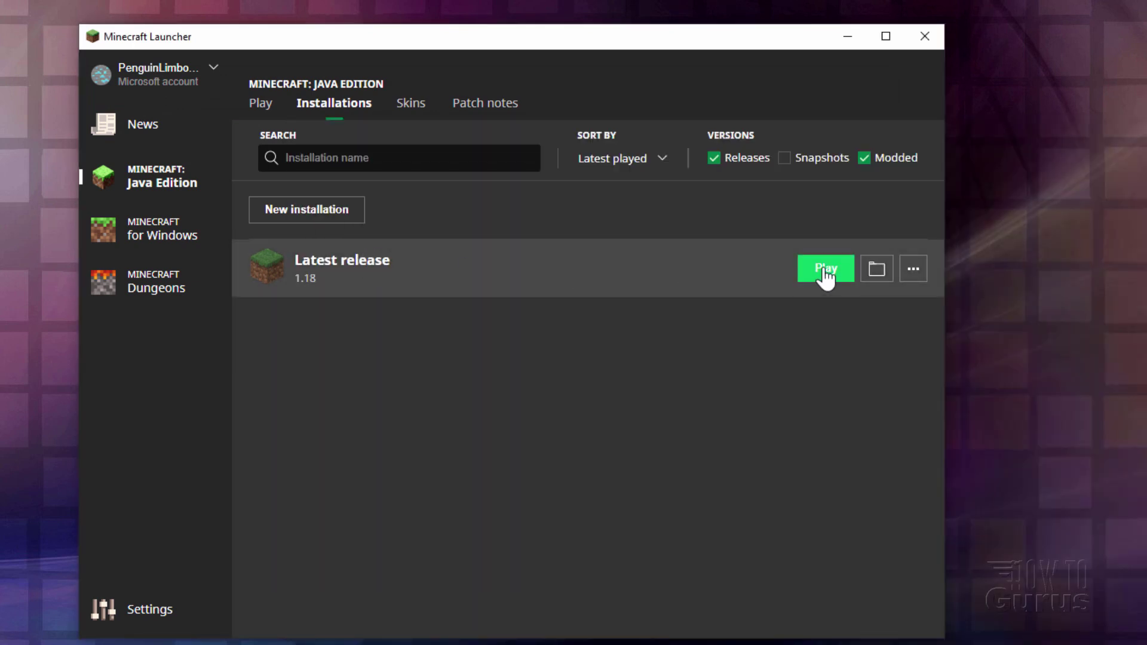
{"action": "left_click", "coordinate": [257, 108]}
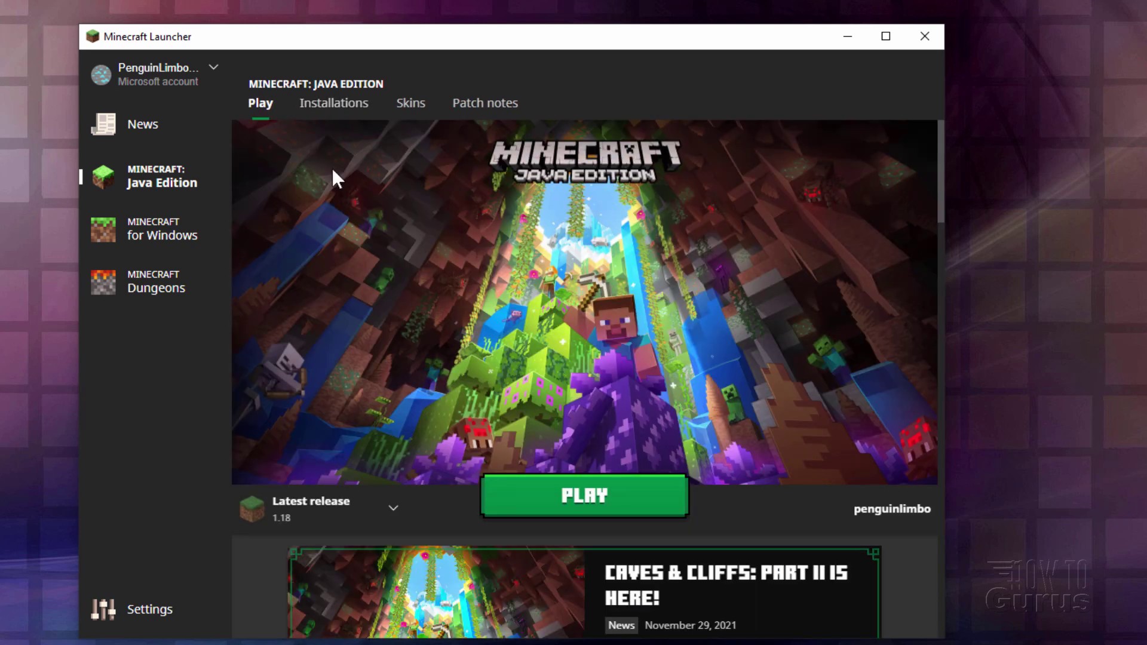
{"action": "left_click", "coordinate": [571, 493]}
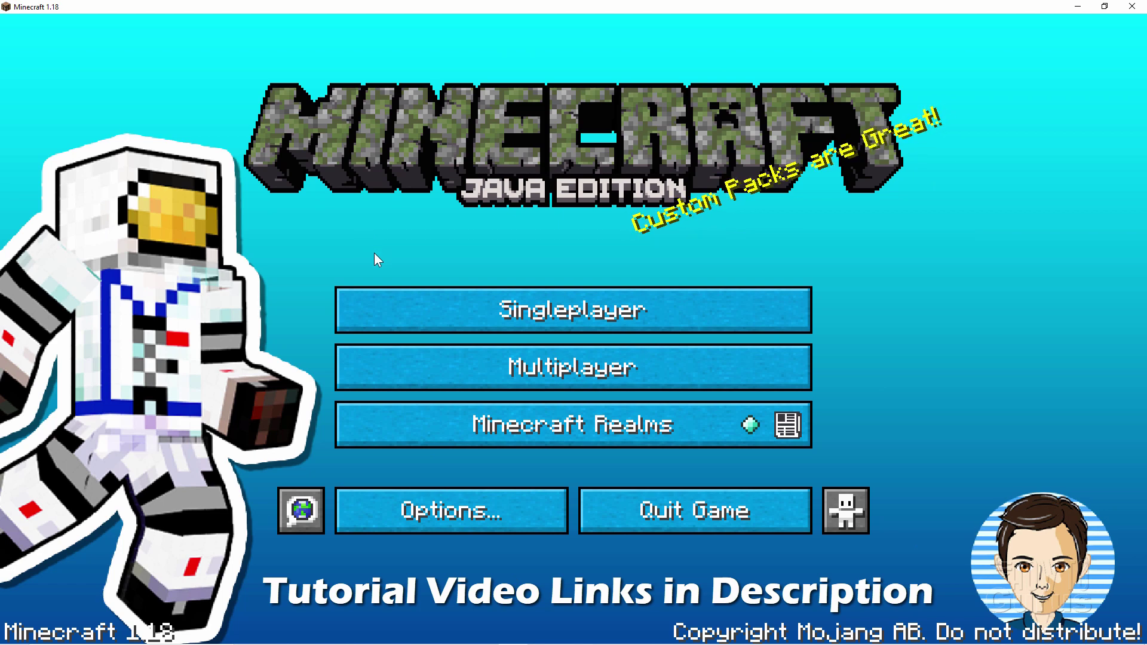
Step: Enable Spacesuit Painting.zip under Options > Resource Packs, then open the Singleplayer world list
{"action": "left_click", "coordinate": [420, 526]}
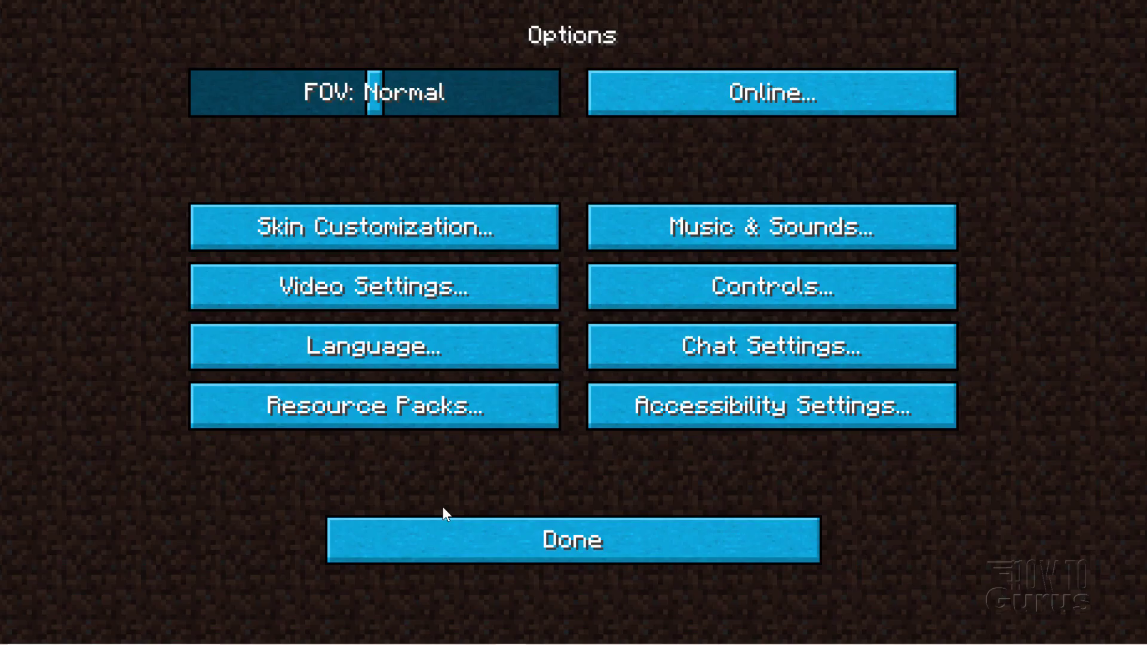
{"action": "left_click", "coordinate": [343, 414]}
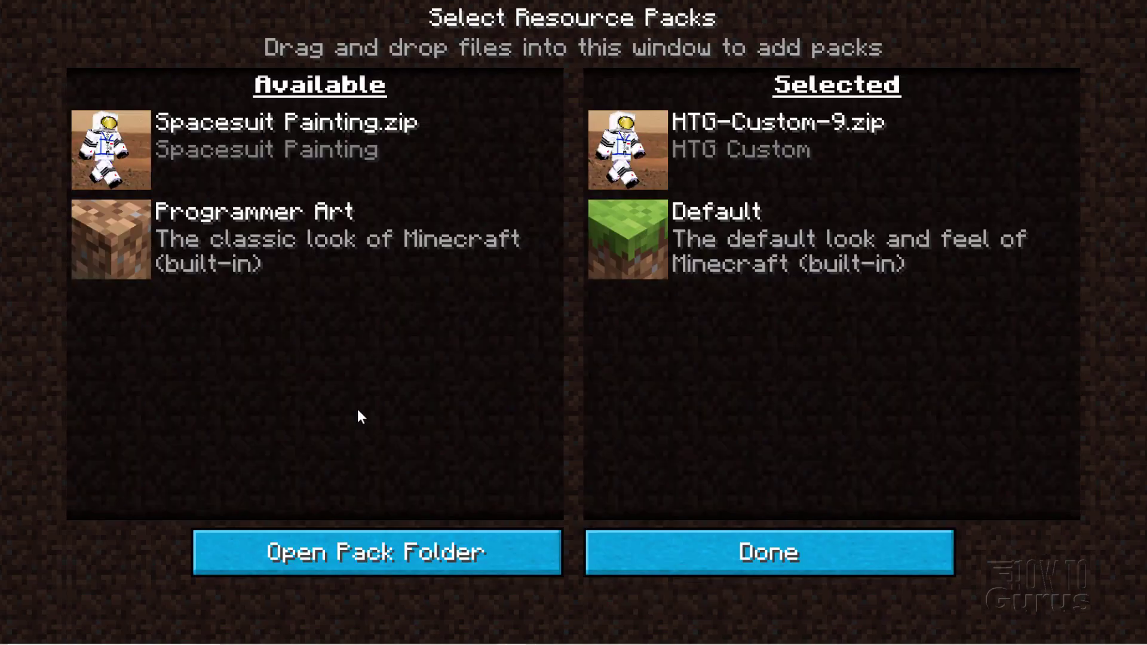
{"action": "left_click", "coordinate": [112, 148]}
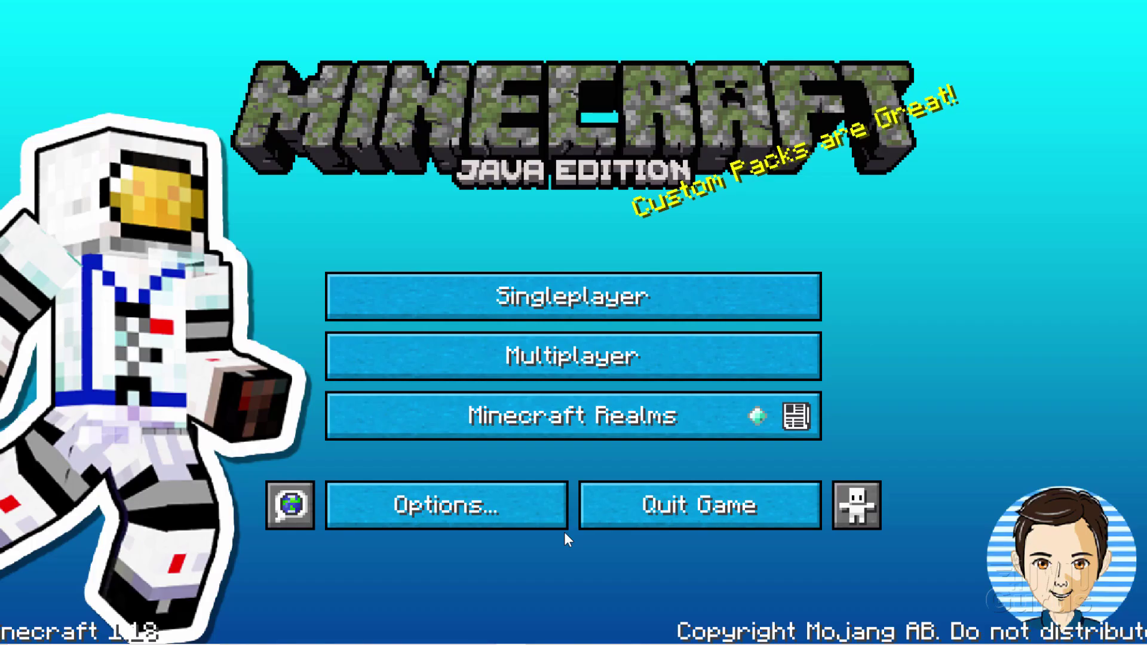
{"action": "left_click", "coordinate": [542, 298]}
Step: Load the Main World, select the painting in the hotbar, and walk to the white quartz wall
{"action": "left_click", "coordinate": [294, 153]}
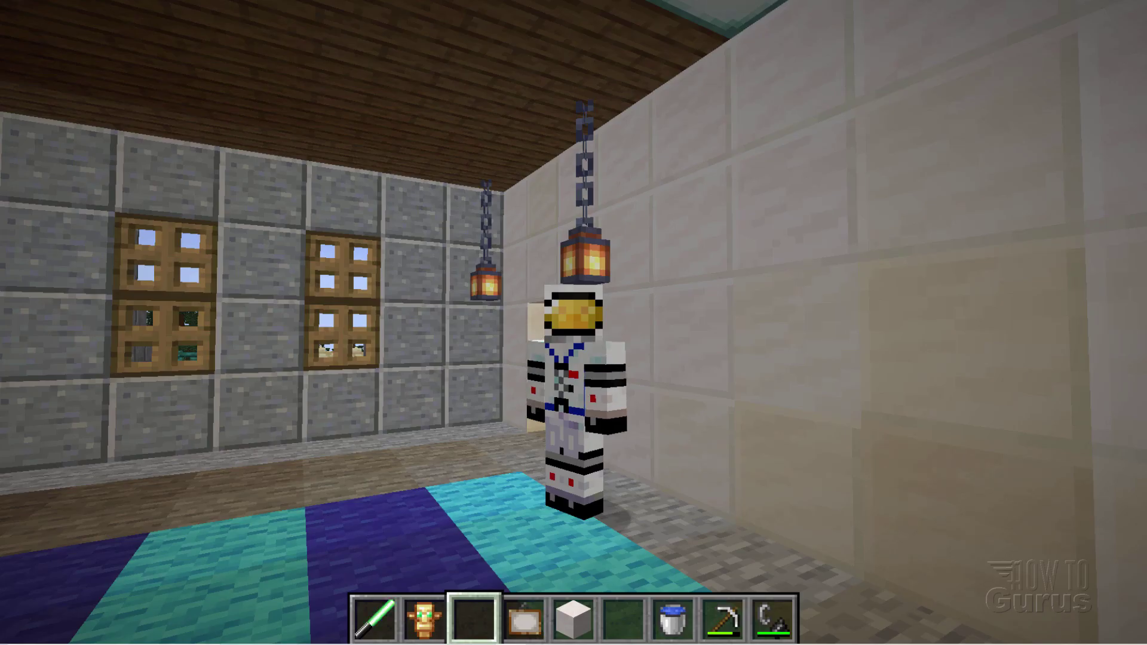
{"action": "scroll", "coordinate": [574, 323], "scroll_direction": "down", "scroll_amount": 1}
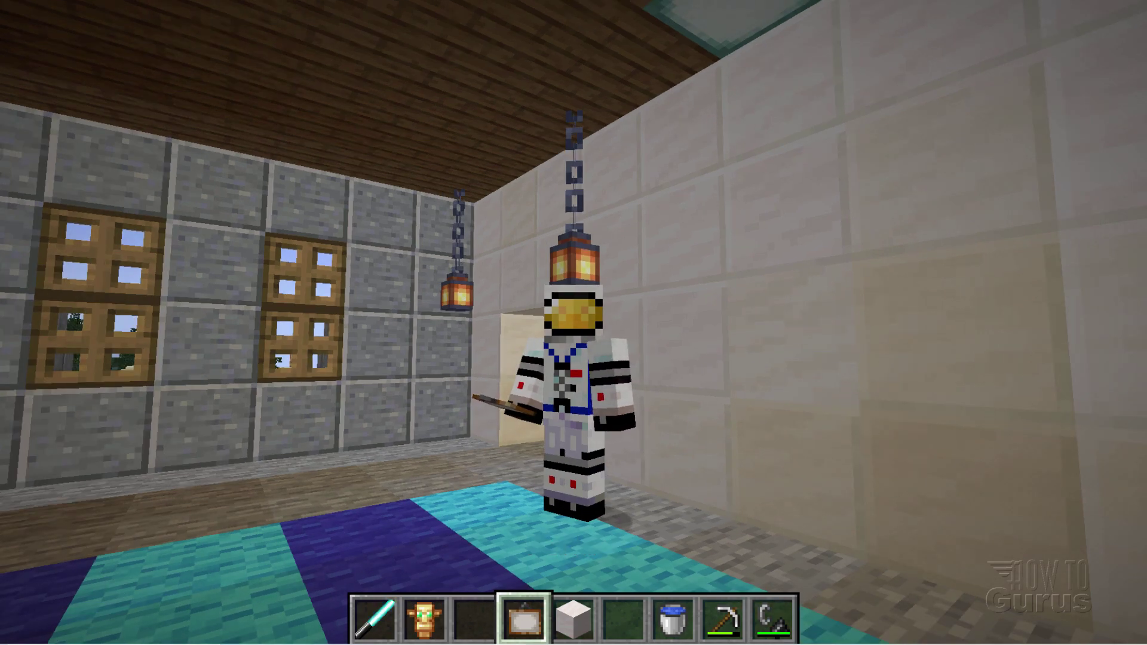
{"action": "key", "text": "F5"}
{"action": "key", "text": "F5"}
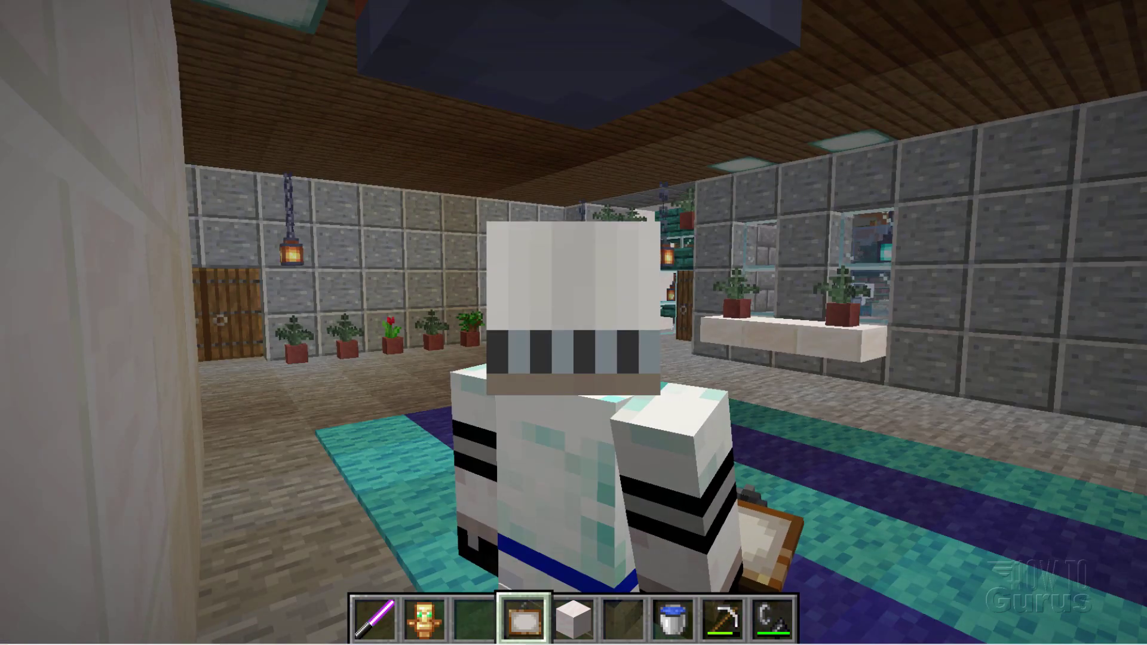
{"action": "key", "text": "w"}
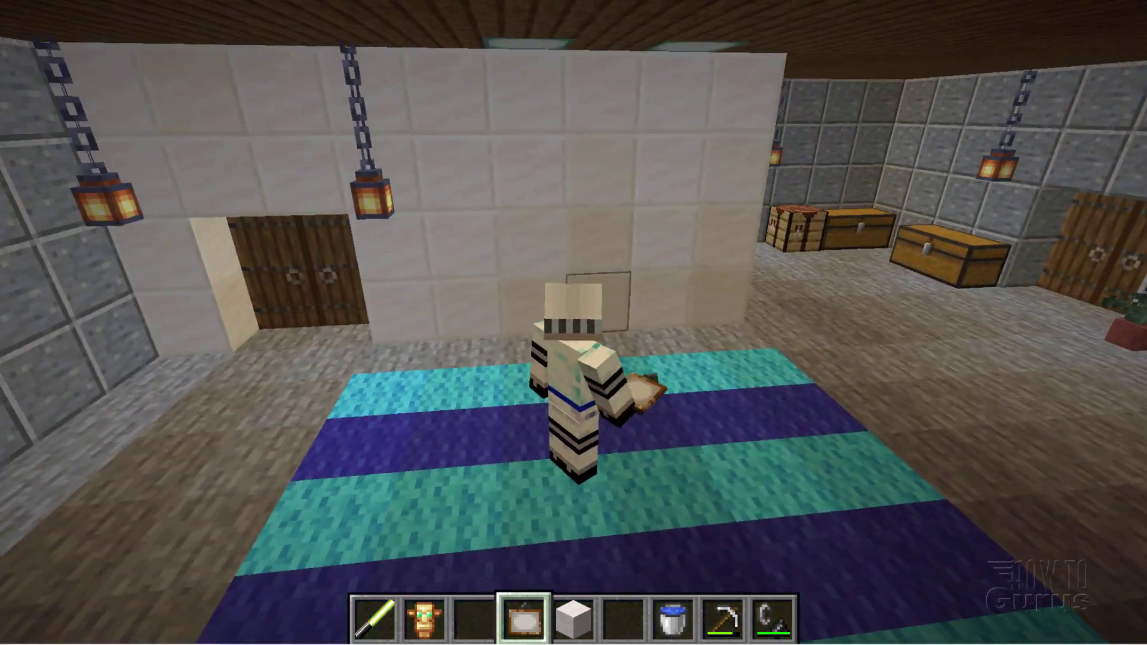
{"action": "key", "text": "F5"}
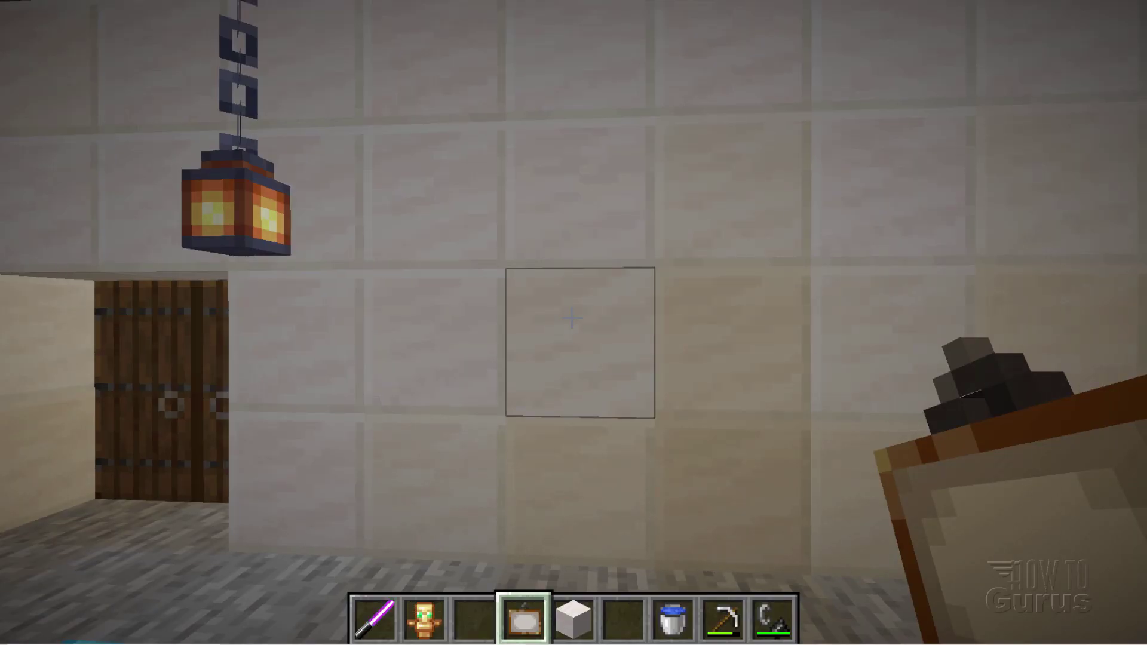
Step: Place paintings on the quartz wall, replacing the flaming skull until the spacesuit painting appears
{"action": "right_click", "coordinate": [572, 318]}
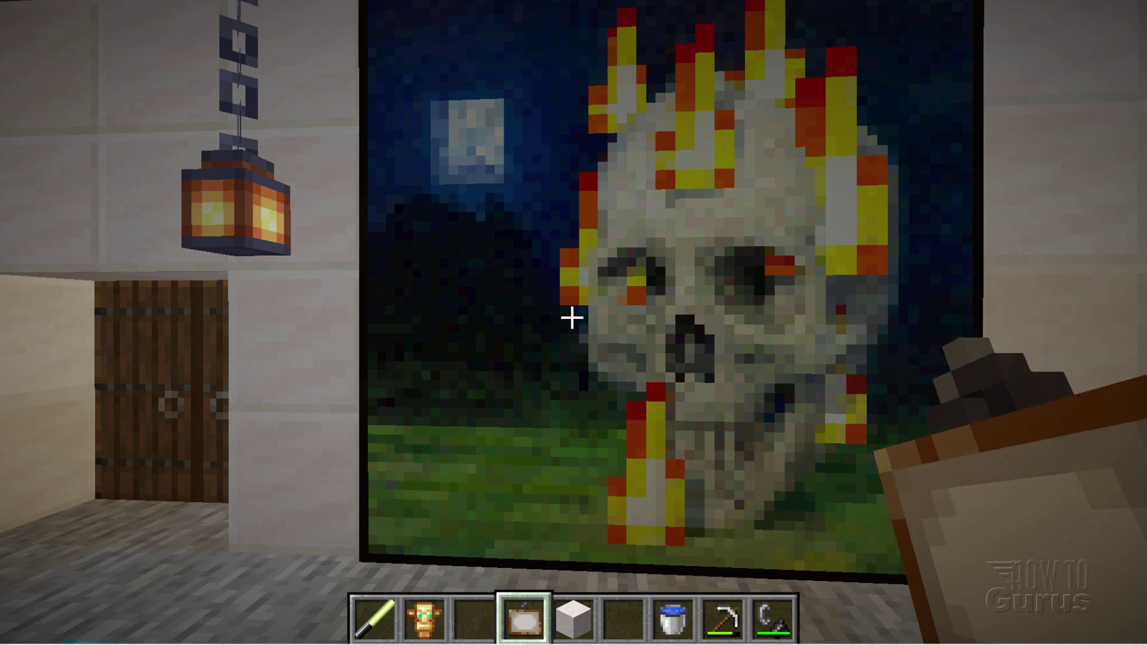
{"action": "left_click", "coordinate": [572, 317]}
{"action": "right_click", "coordinate": [572, 318]}
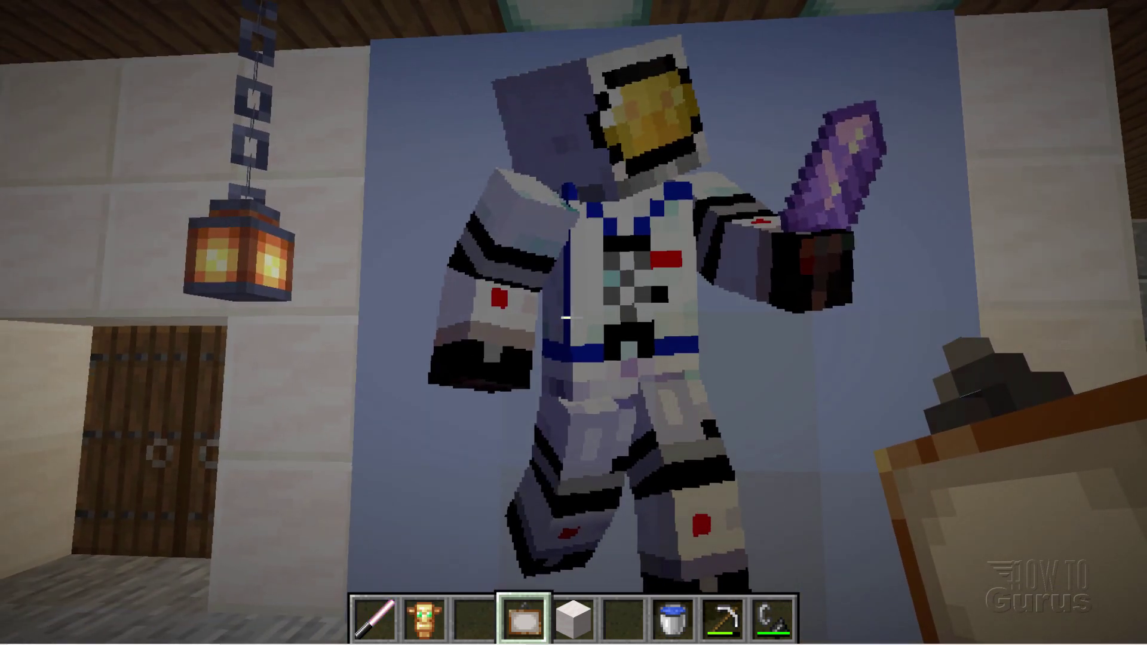
{"action": "key", "text": "s"}
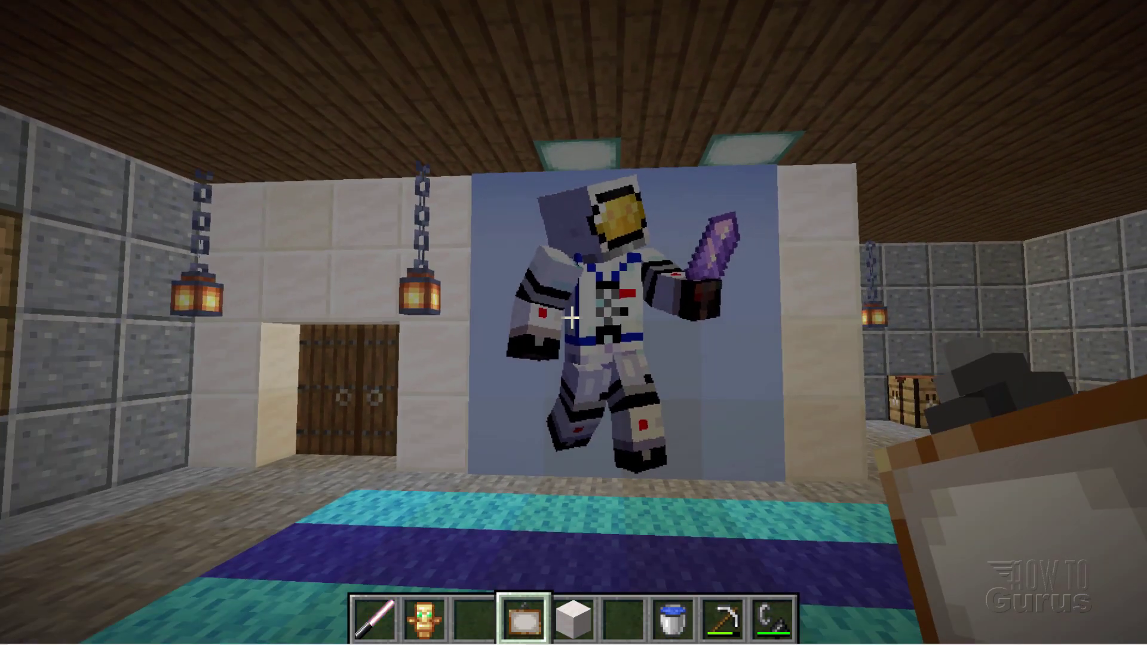